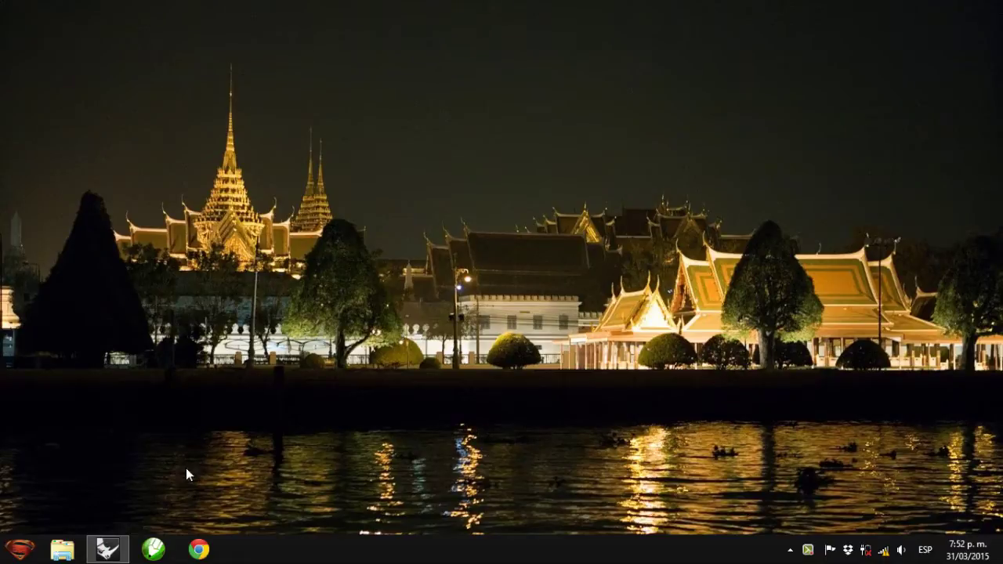
- Switch to Rhinoceros and inspect the large and small meshing gears in the Perspective view
click(107, 549)
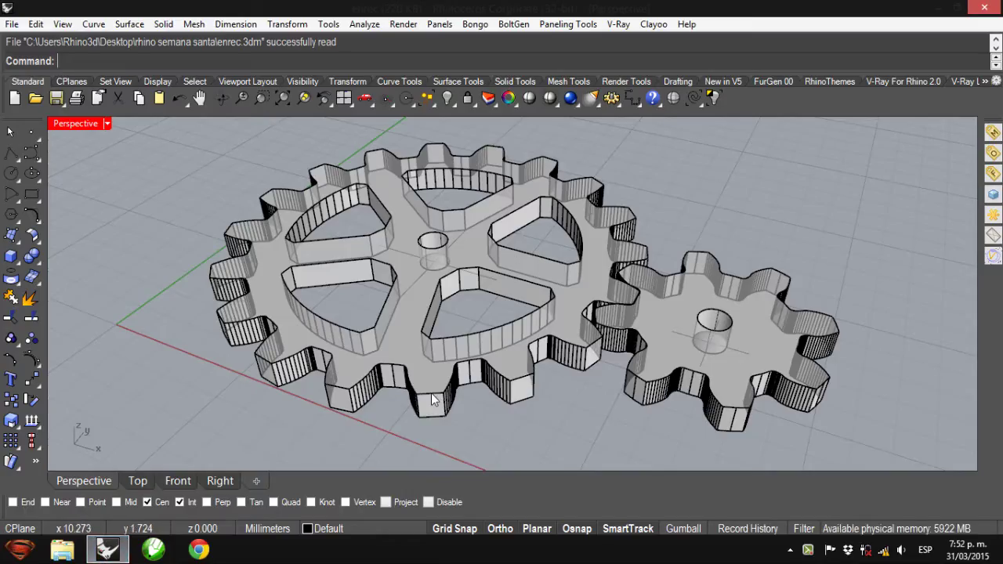
right_drag(431, 392, 404, 265)
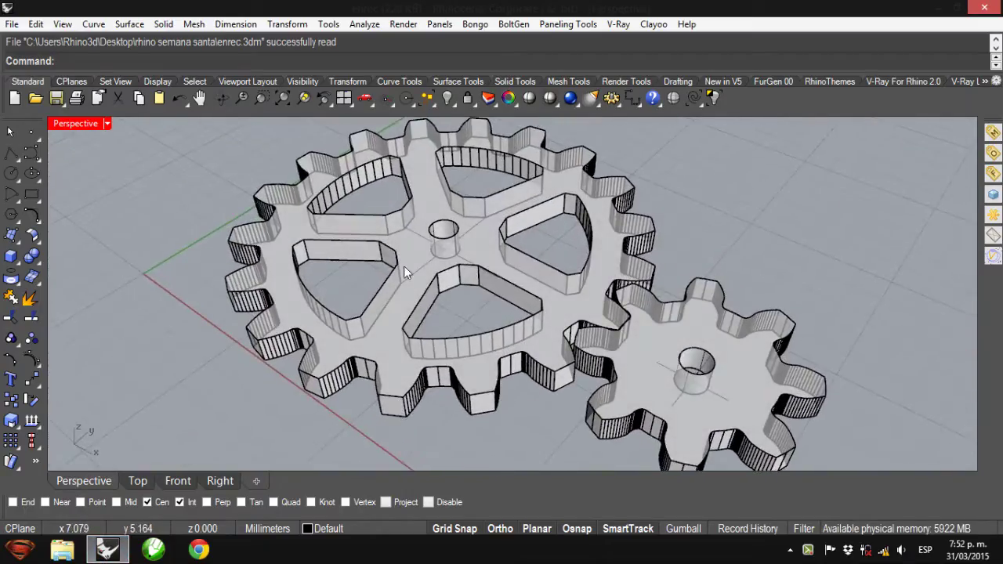
click(685, 332)
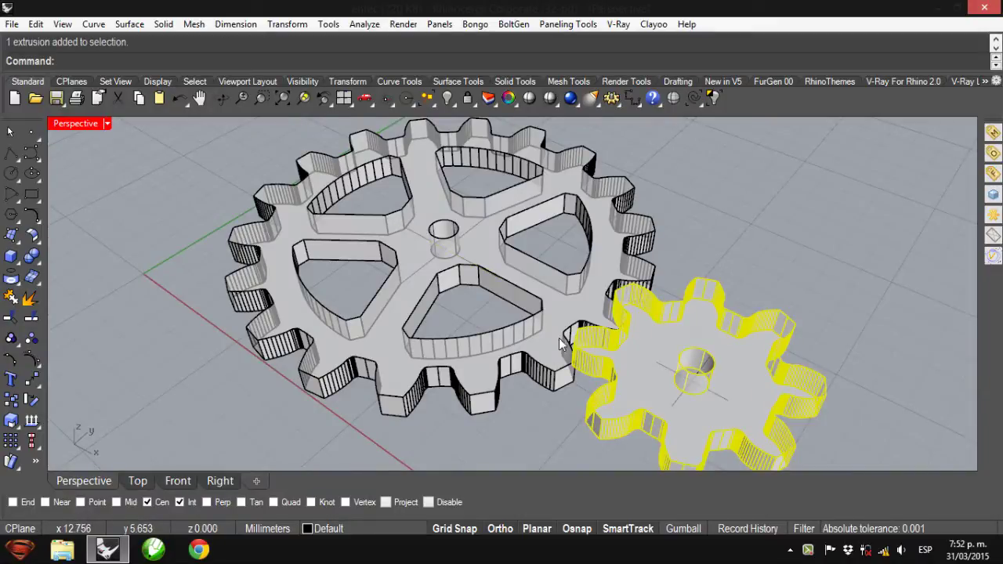
click(516, 275)
key(Escape)
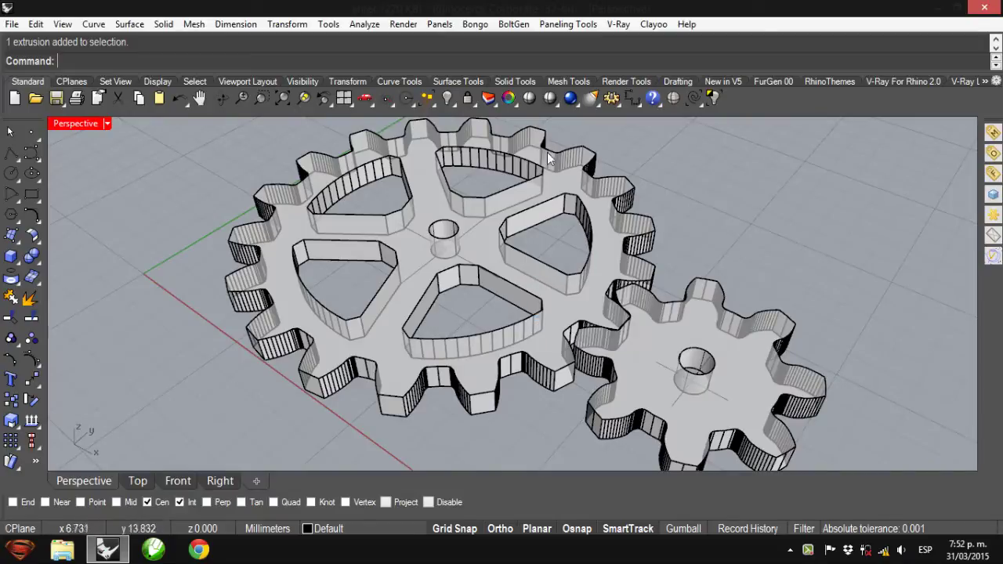
scroll(528, 221, down, 2)
scroll(526, 270, up, 2)
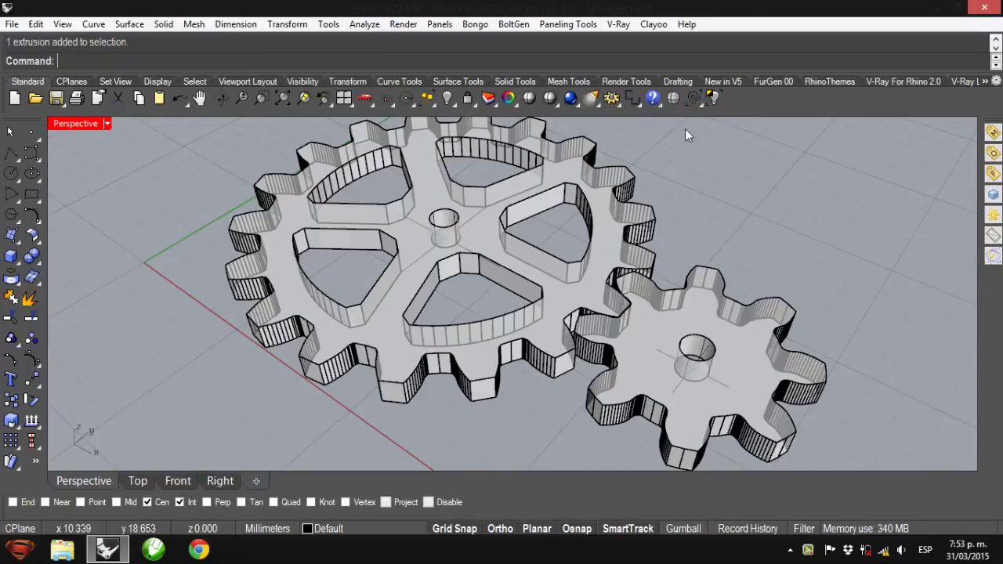
- Select all curves in the gear model and hide them, leaving only the solid gears displayed
click(428, 98)
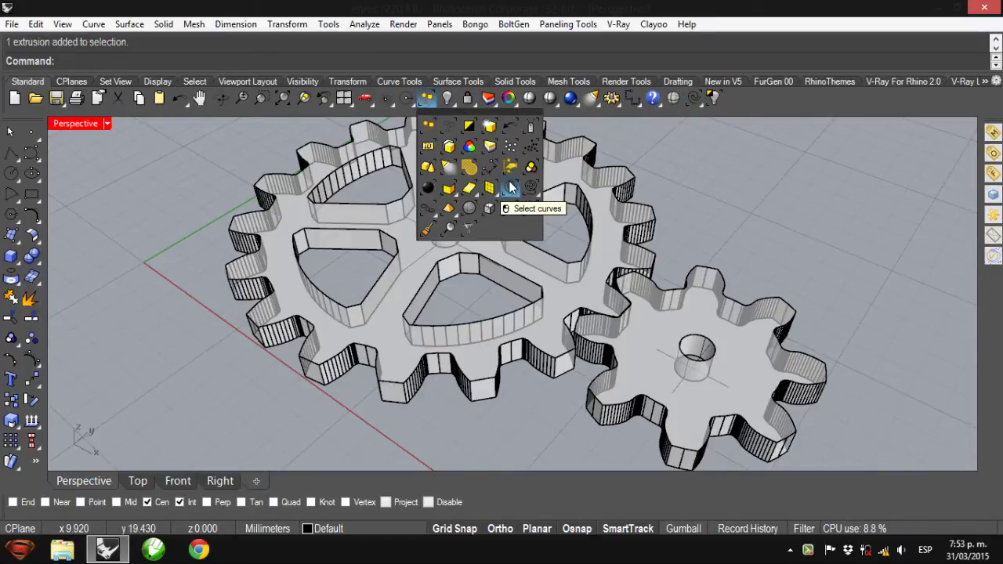
click(692, 97)
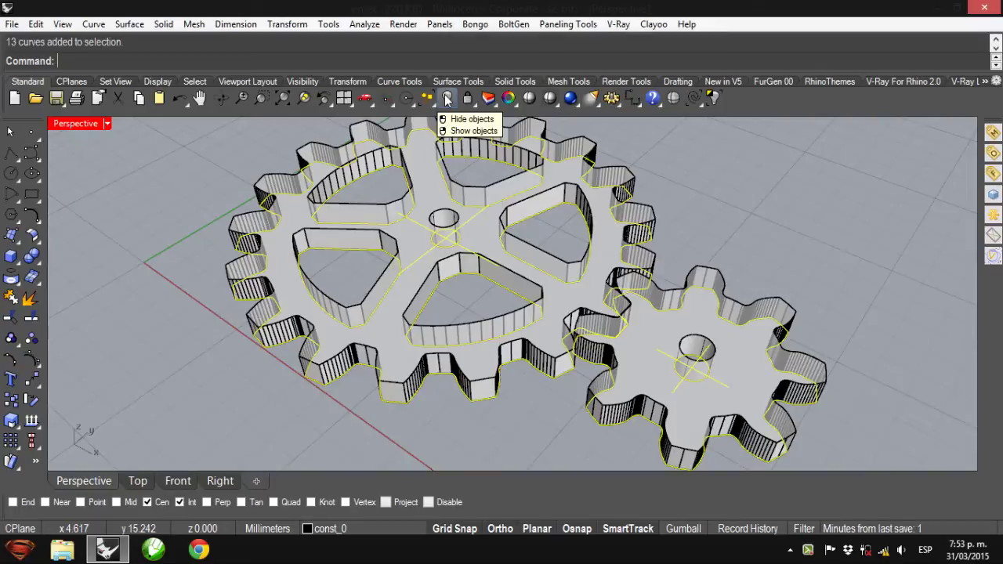
click(447, 99)
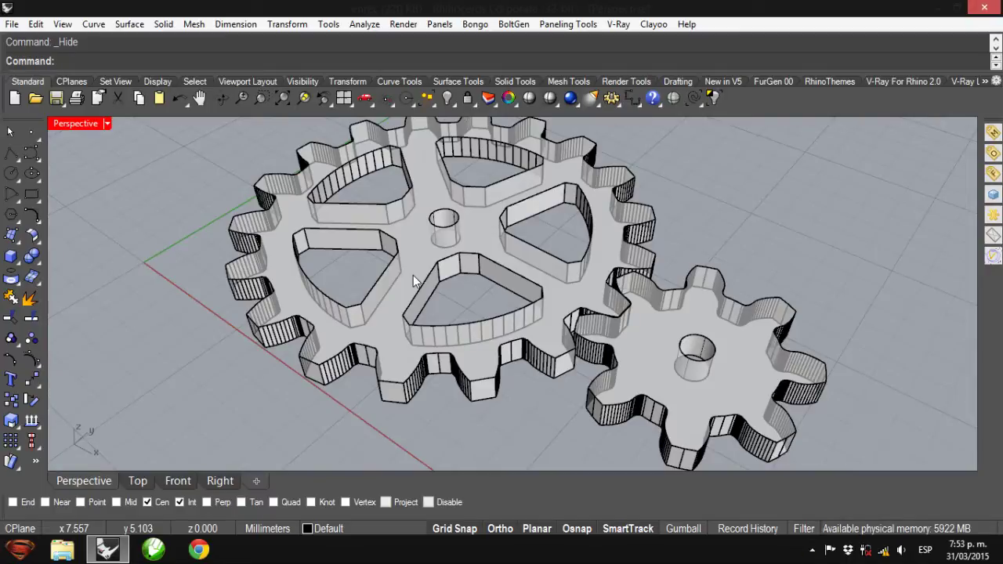
- Show the Bongo Timeline and the Animation Manager, moving the Animation Manager away from the small gear
click(475, 24)
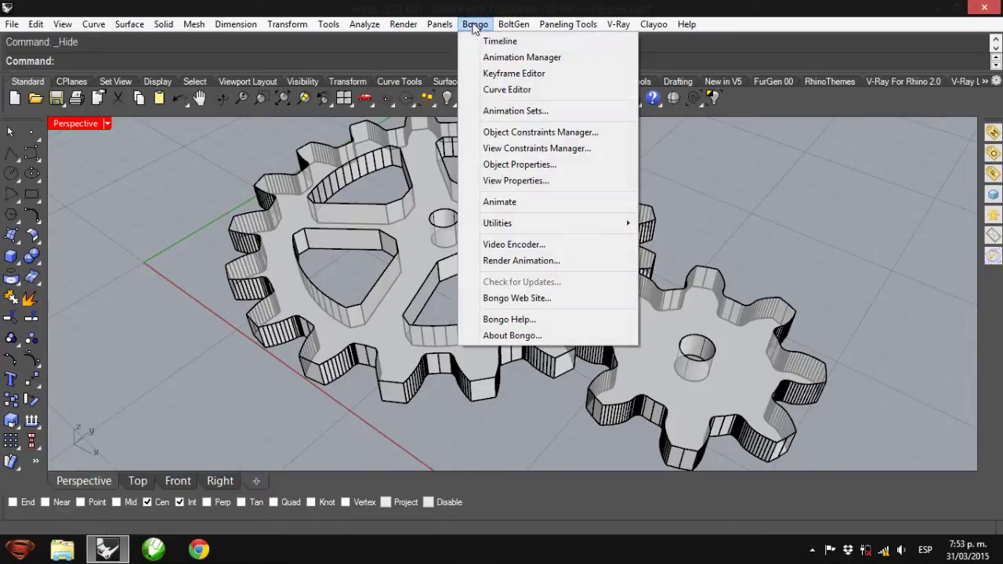
click(482, 41)
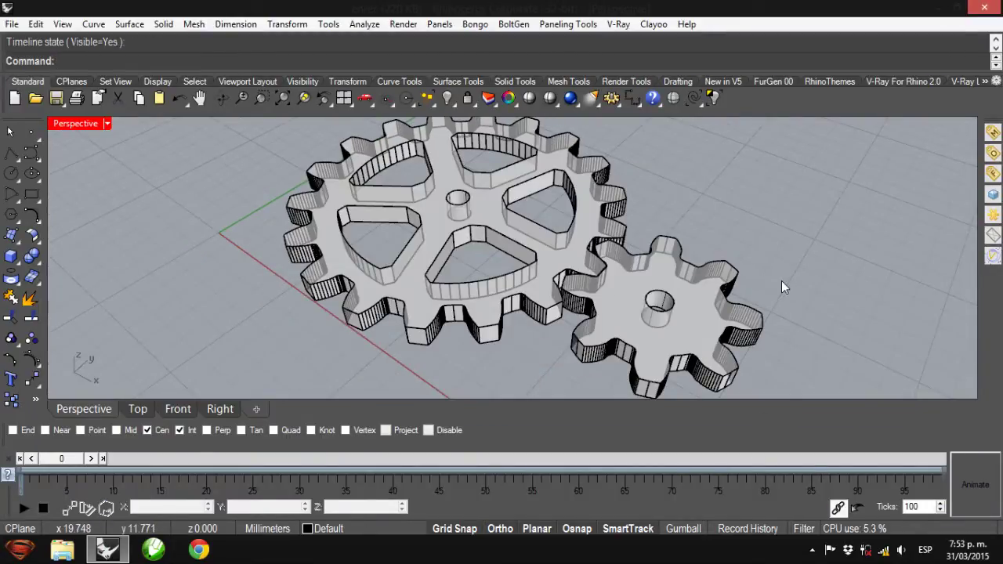
click(476, 24)
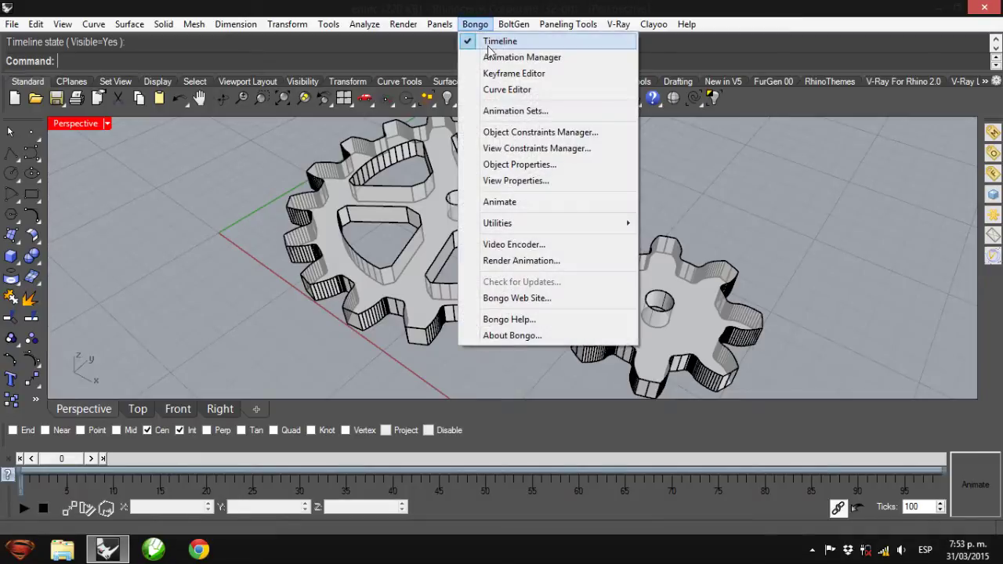
click(489, 60)
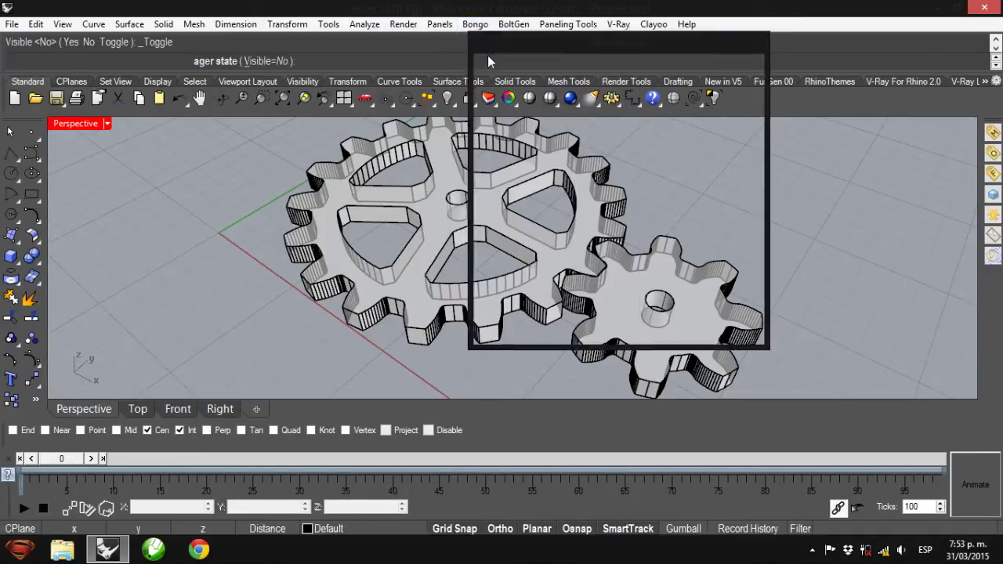
drag(593, 42, 336, 140)
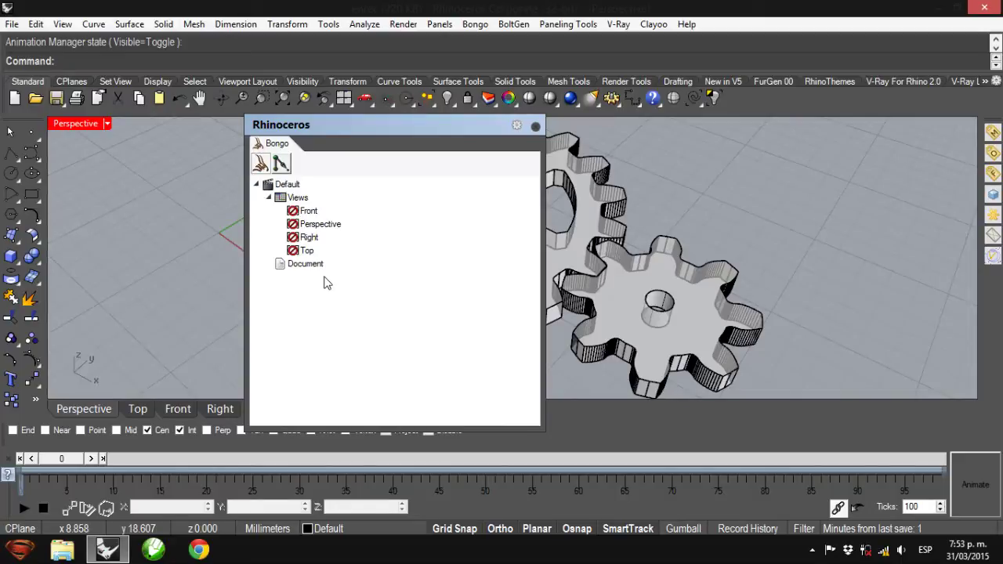
- Display the object Properties and place it and the Animation Manager on opposite sides of the gears
click(508, 98)
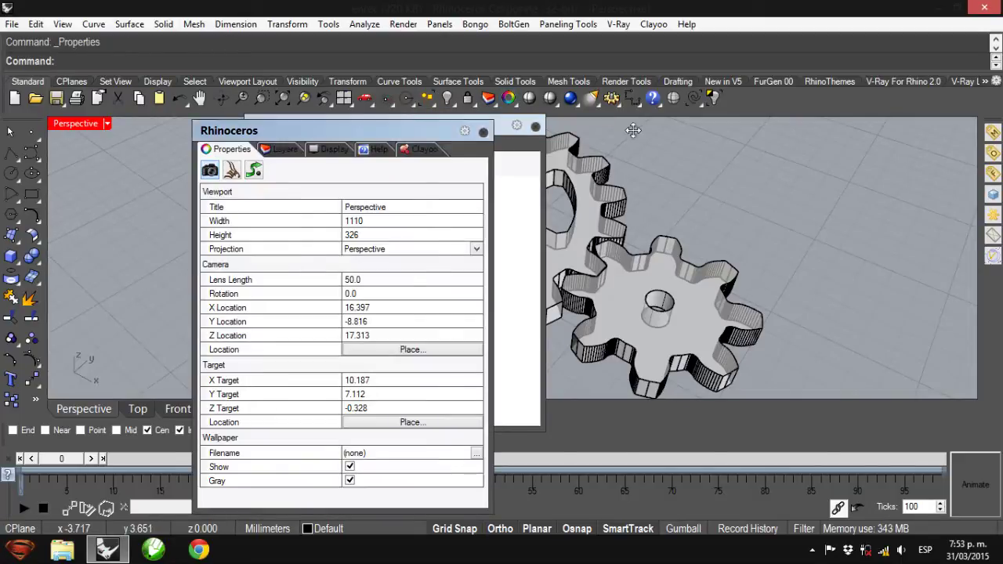
drag(391, 133, 892, 129)
drag(456, 120, 226, 122)
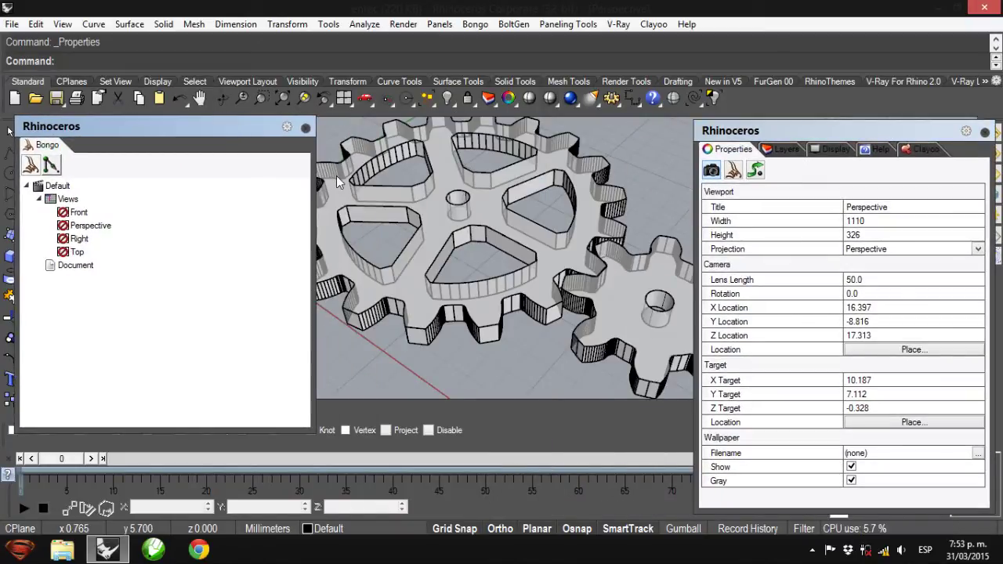
- Select the small gear and advance the animation timeline to tick 100
click(627, 276)
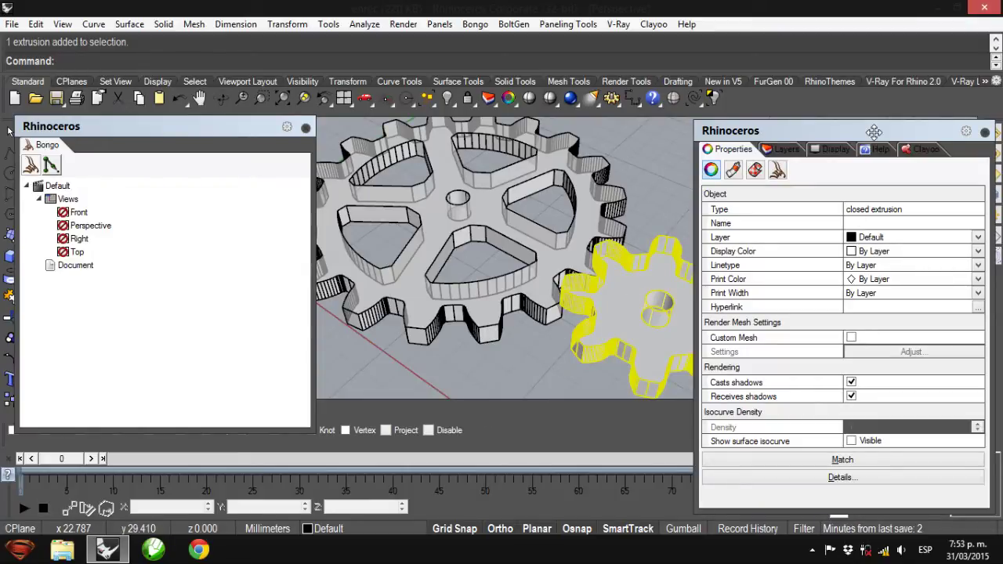
drag(872, 131, 886, 57)
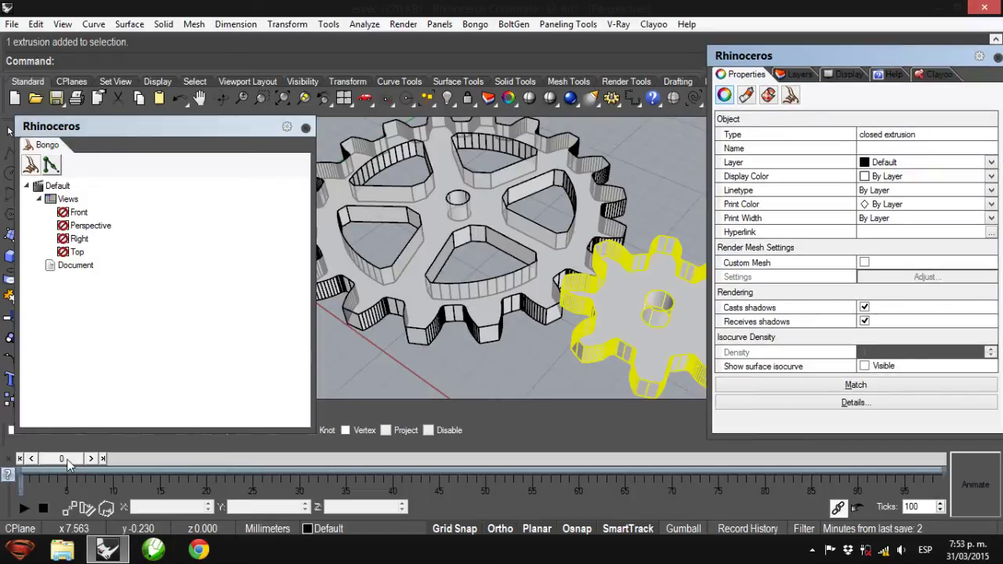
click(424, 465)
drag(424, 465, 909, 464)
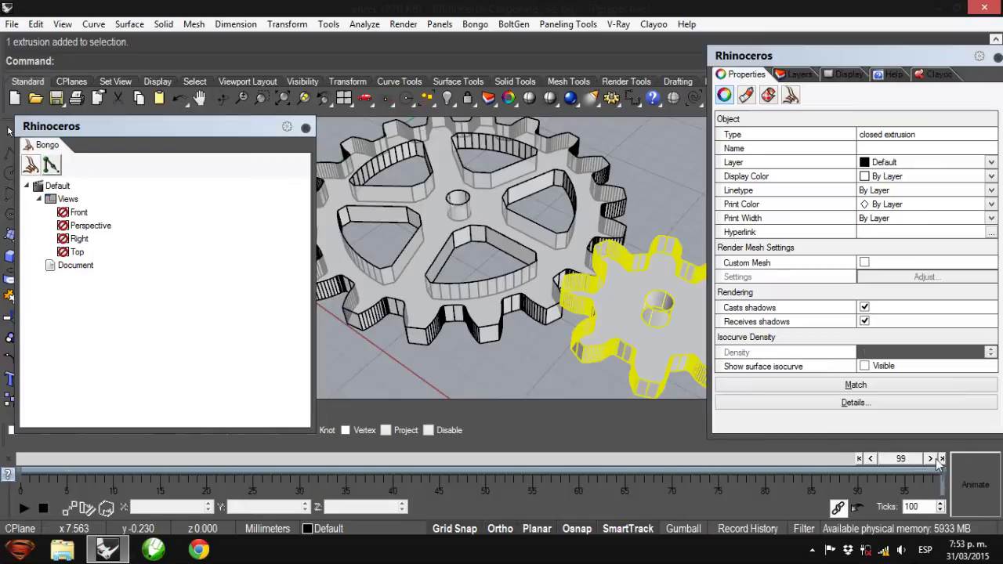
click(932, 460)
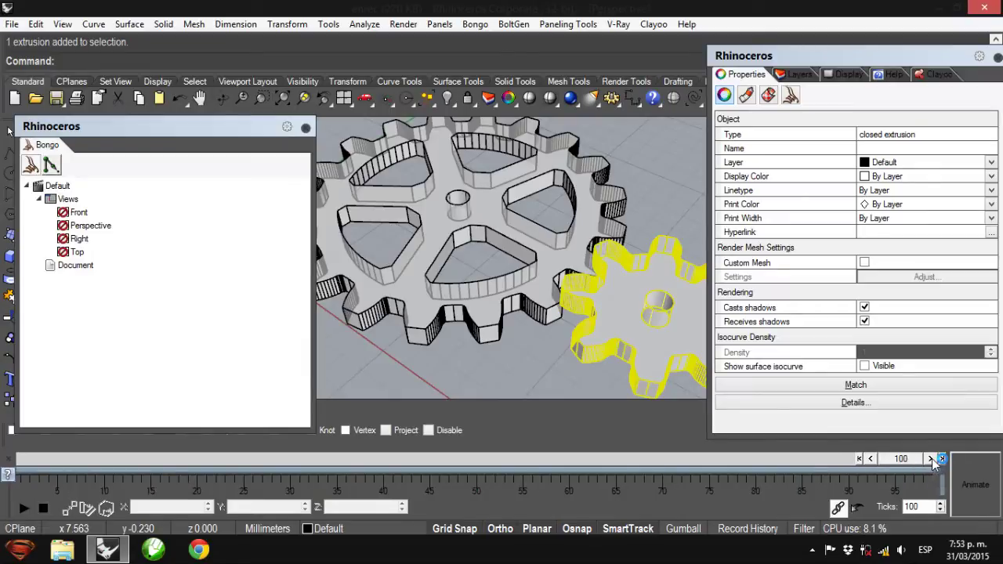
- Enable Bongo's Animate mode and set the small gear's Y rotation to 360 at tick 100
click(974, 478)
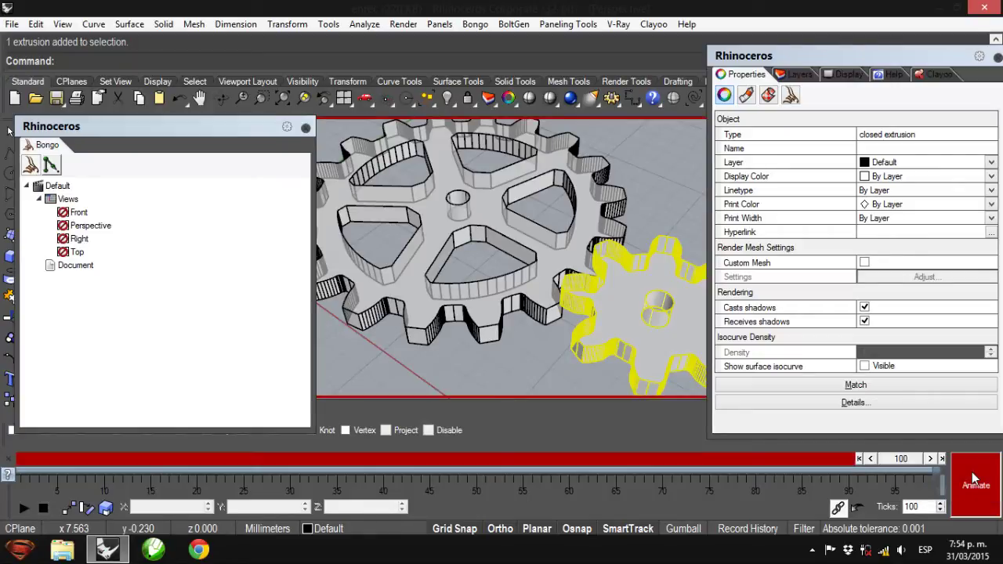
click(86, 507)
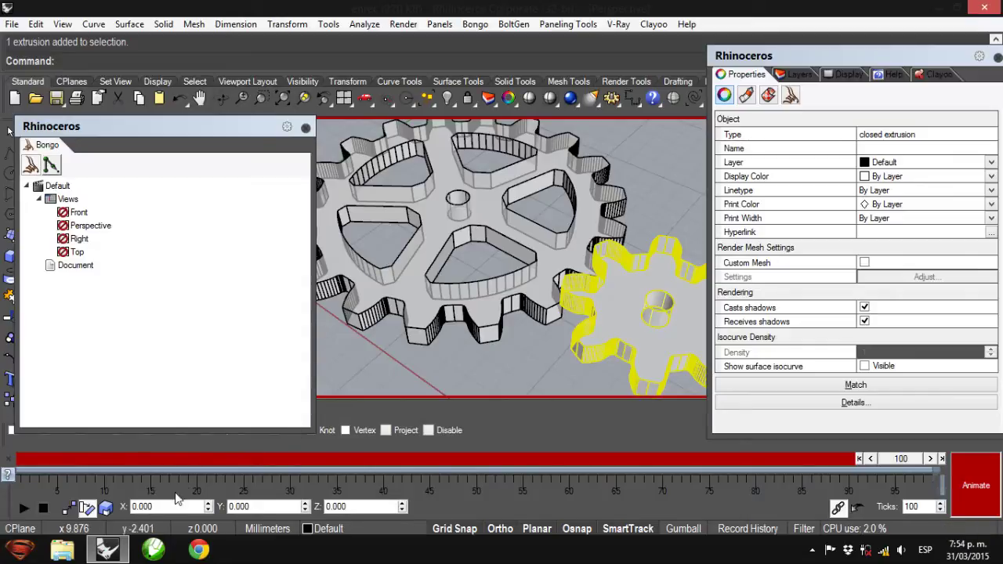
double_click(251, 507)
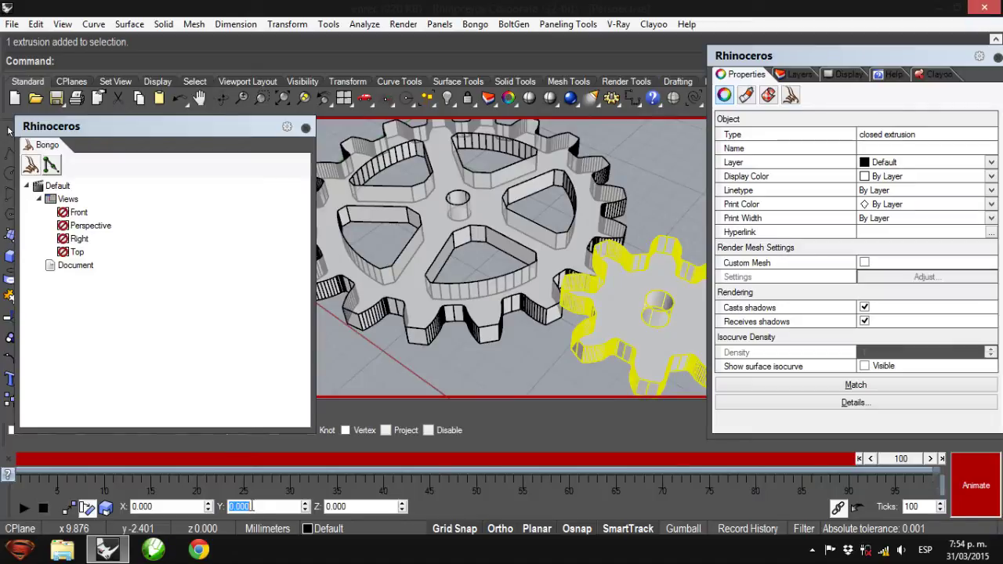
text(36)
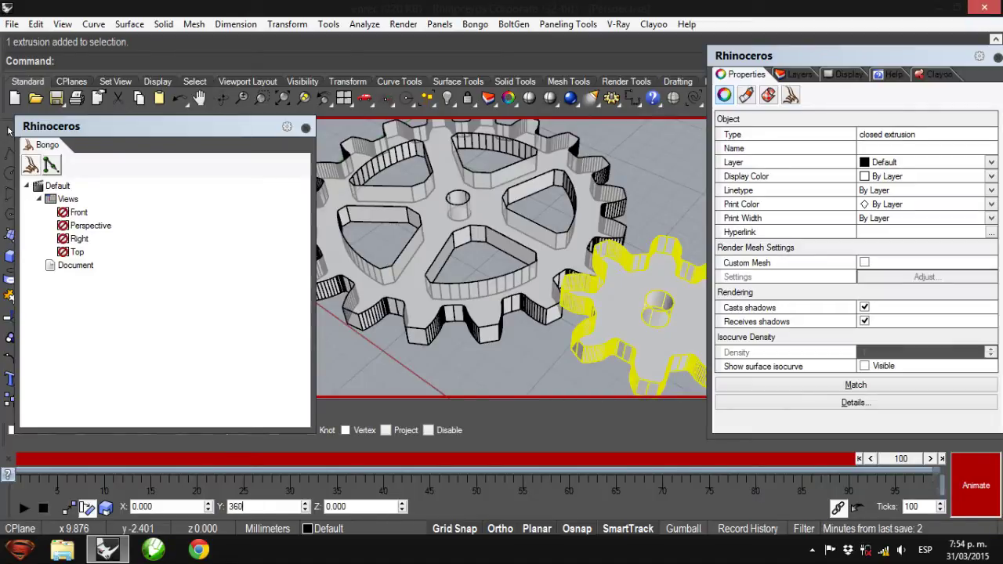
text(0)
key(Return)
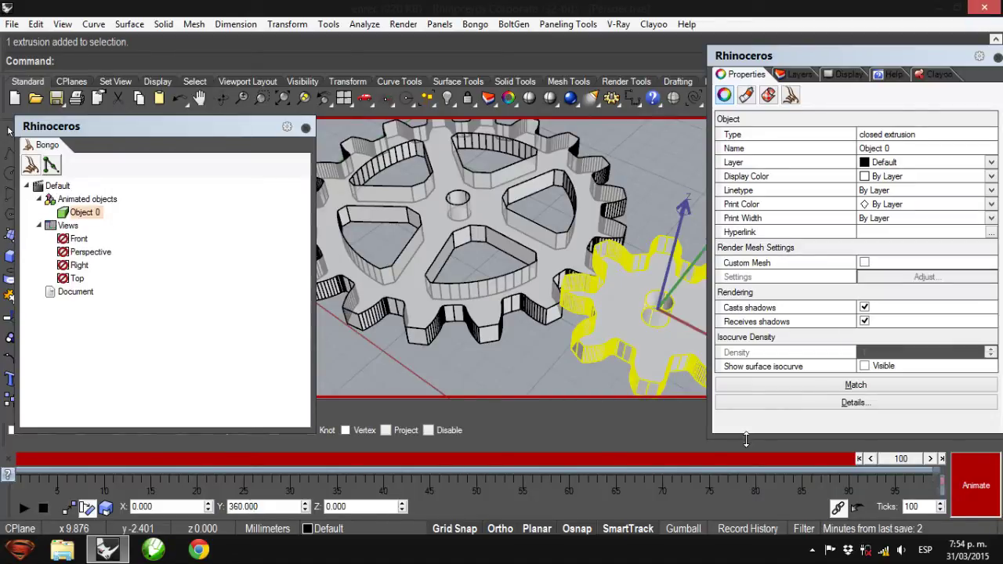
- Reset the small gear's Y rotation to 0 and set its Z rotation to 3600 at tick 100
mouse_move(901, 458)
mouse_down()
mouse_move(774, 460)
mouse_move(905, 461)
mouse_up()
double_click(245, 507)
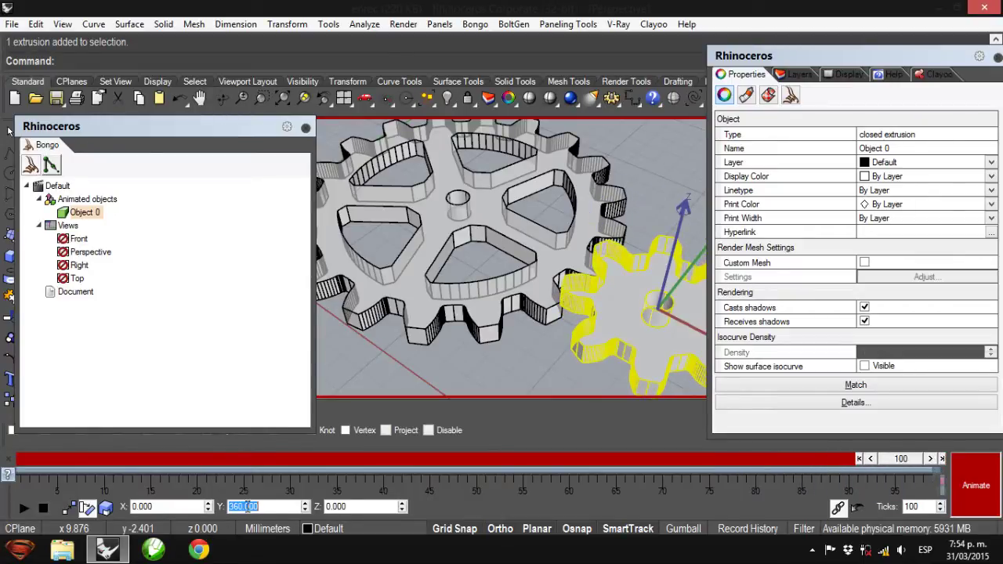
text(0)
click(351, 507)
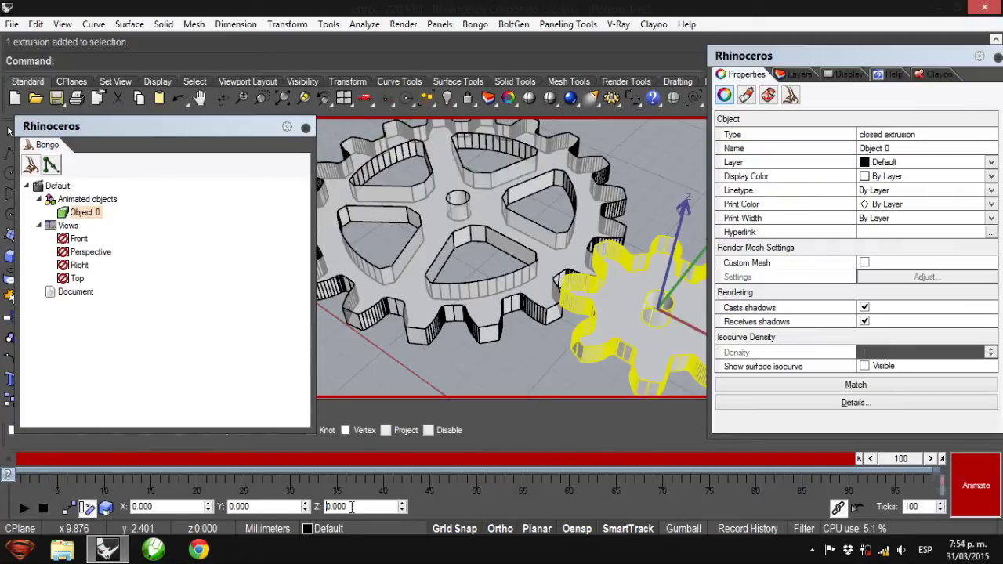
text(360)
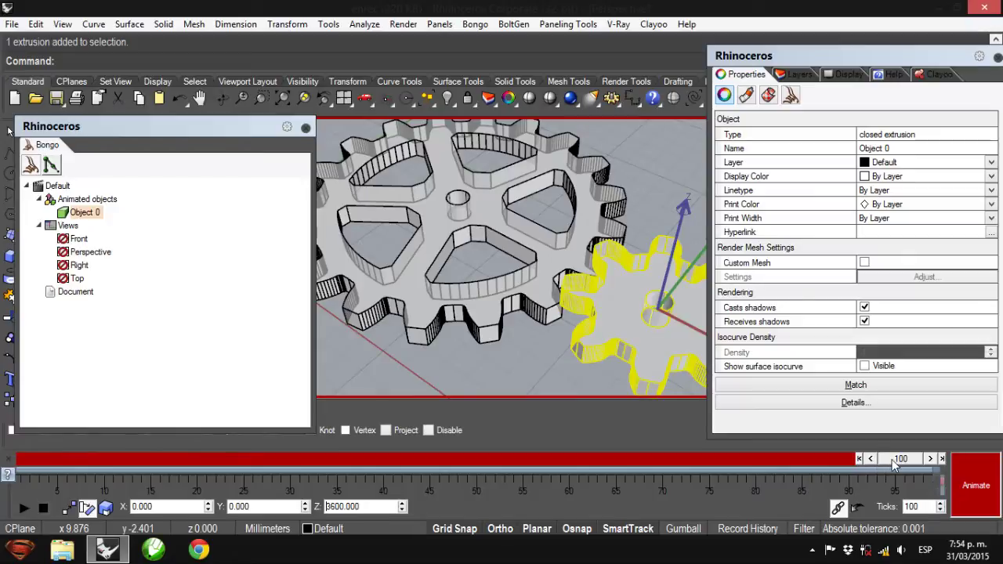
- Preview the small gear's rotation along the timeline, and set its Z rotation to 360 at tick 100
drag(892, 464, 552, 462)
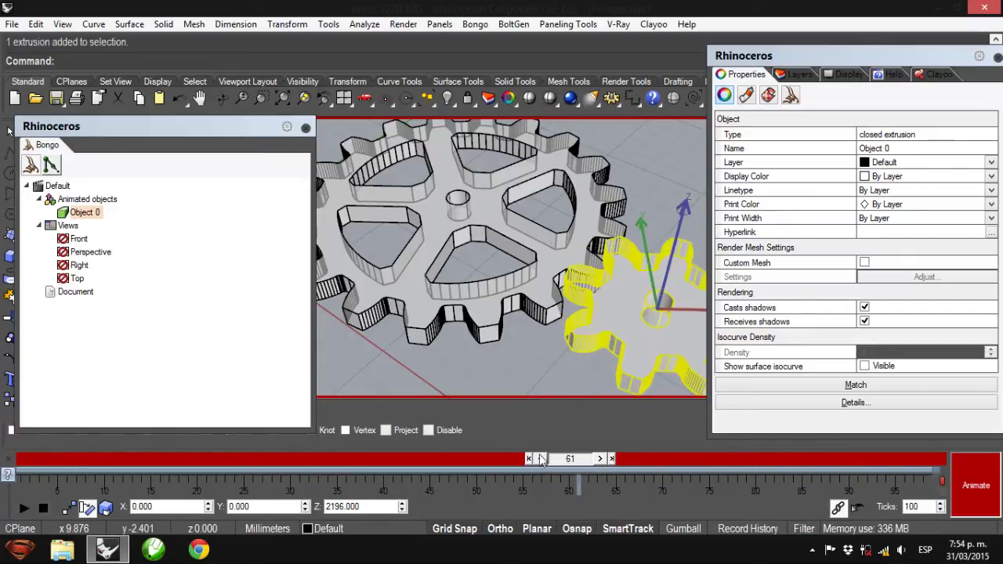
double_click(558, 463)
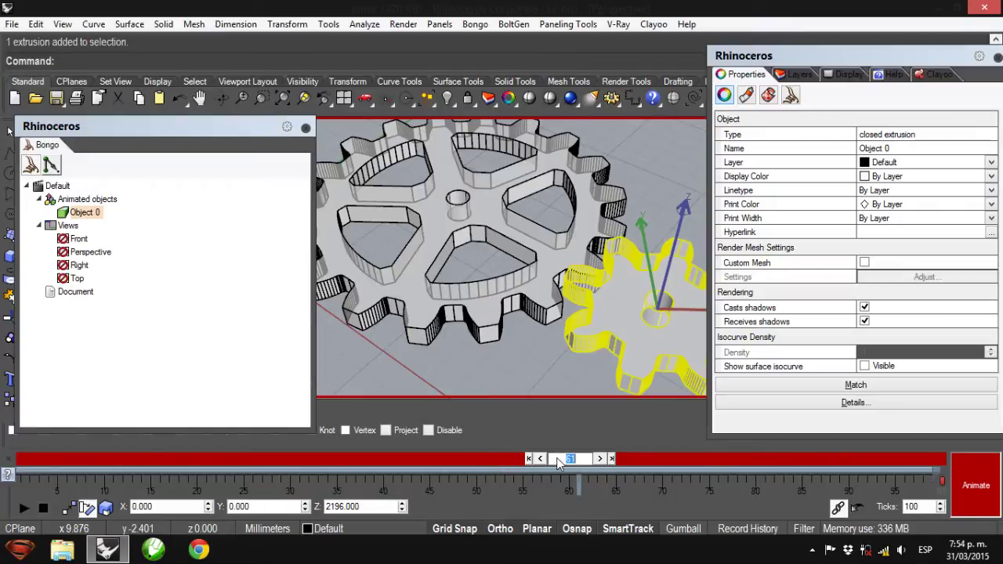
text(10)
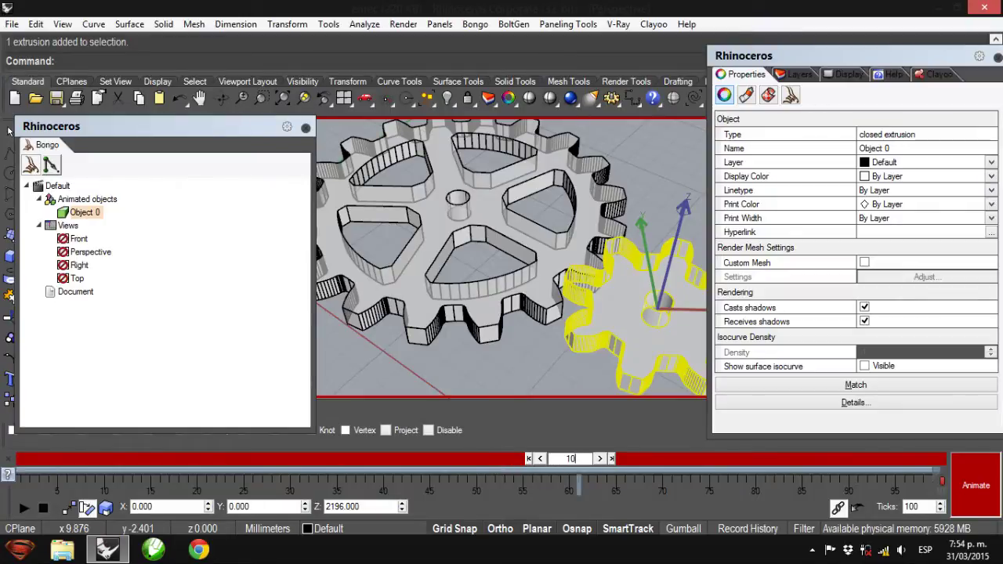
text(0)
key(Return)
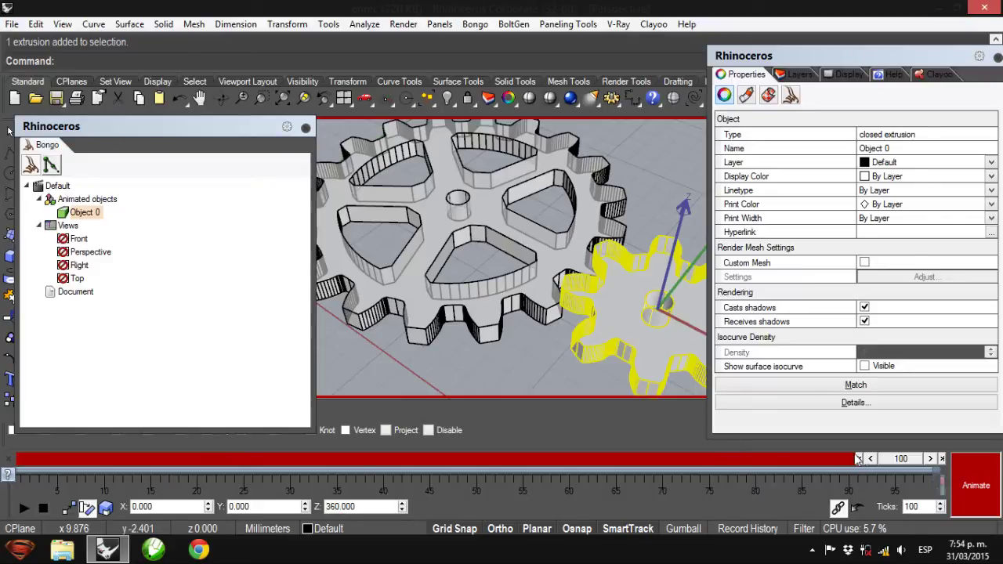
mouse_move(899, 464)
mouse_down()
mouse_move(654, 474)
mouse_move(902, 482)
mouse_up()
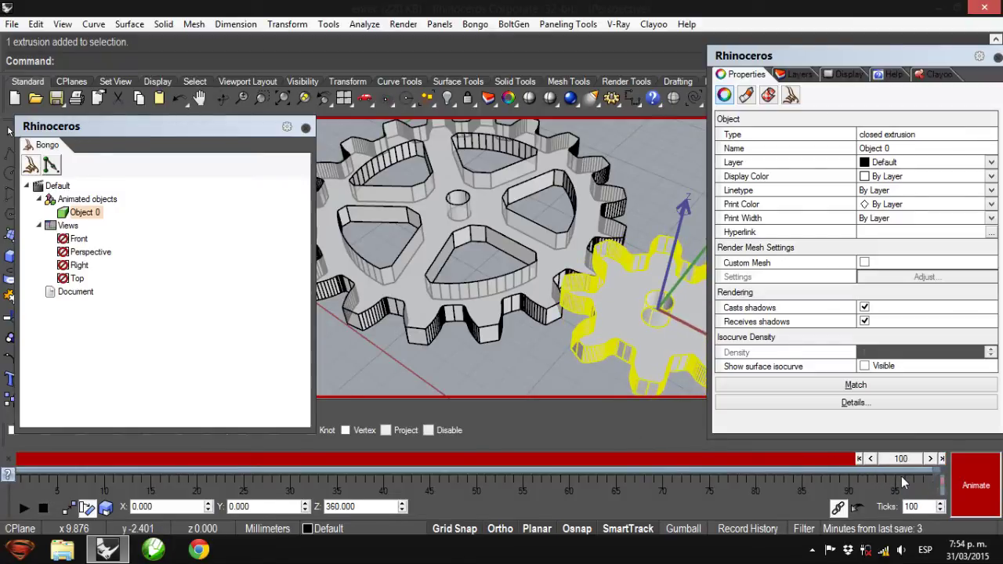
- Select the large gear and enable Bongo animation for it in its object properties
click(476, 202)
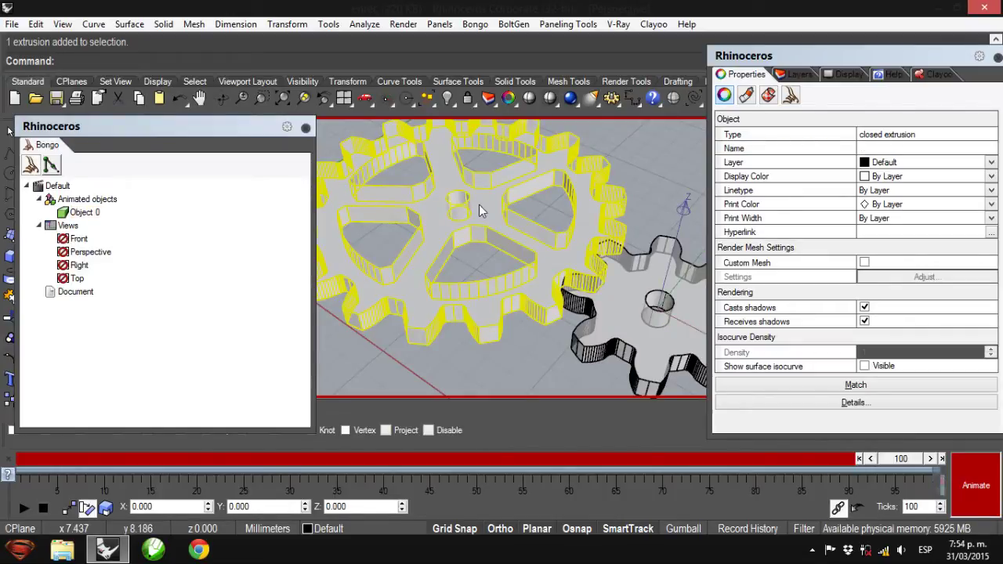
click(790, 95)
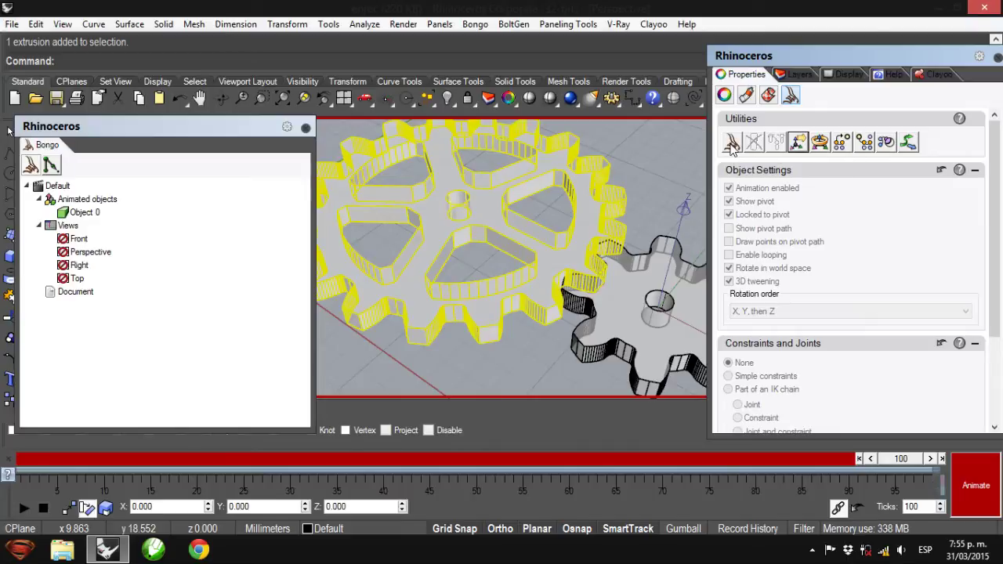
click(731, 145)
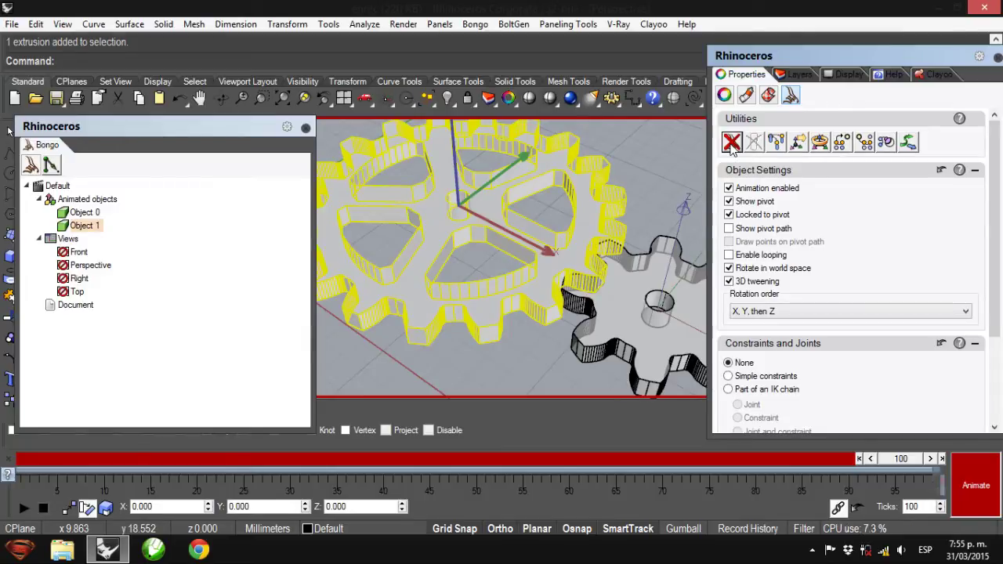
- Rename the small gear's entry, Object 0, as pequeño in the Bongo animated objects tree
click(84, 213)
right_click(85, 213)
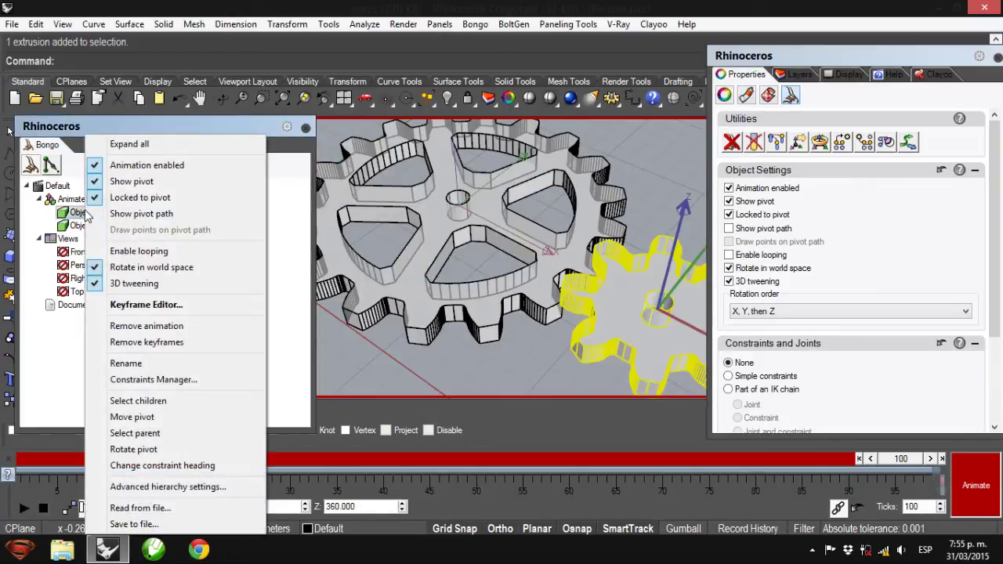
click(154, 363)
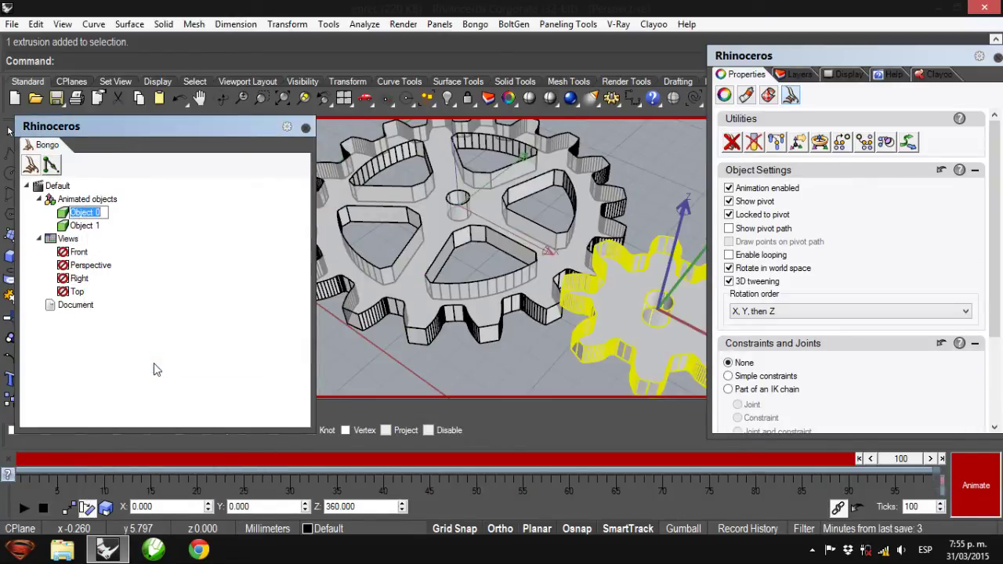
text(pequeño)
- Rename the large gear's entry, Object 1, as grande in the Bongo animated objects tree
click(82, 227)
right_click(83, 227)
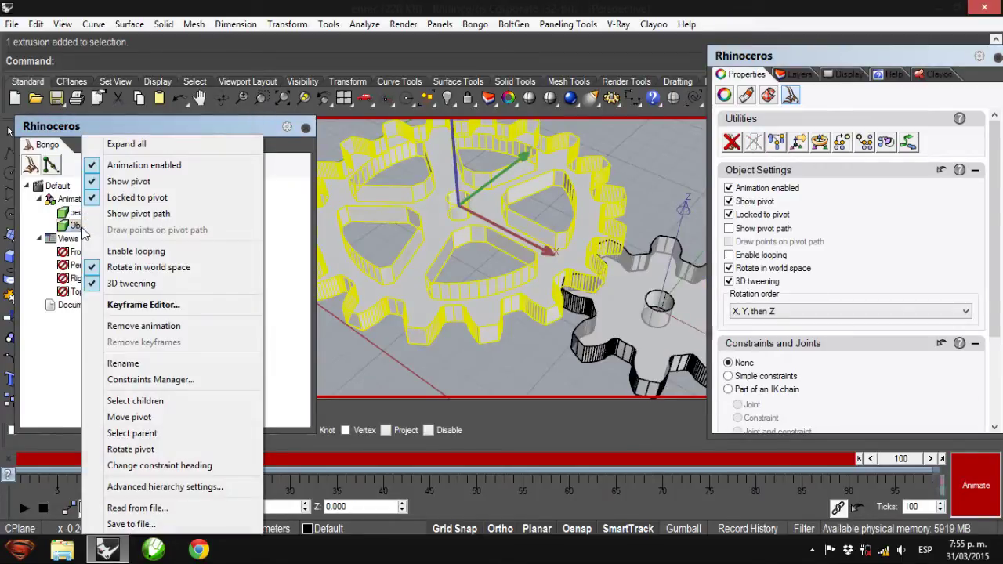
click(149, 375)
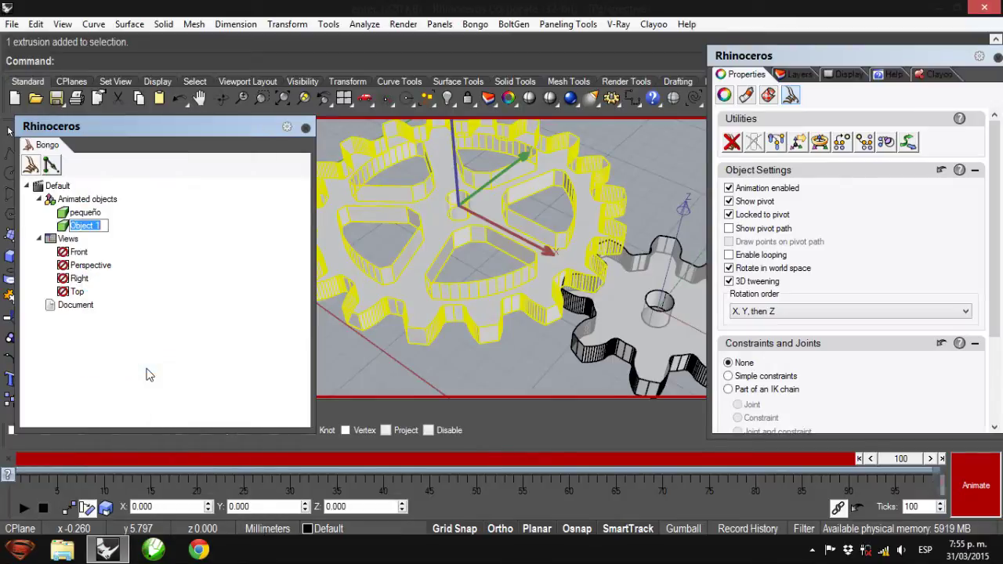
text(grande)
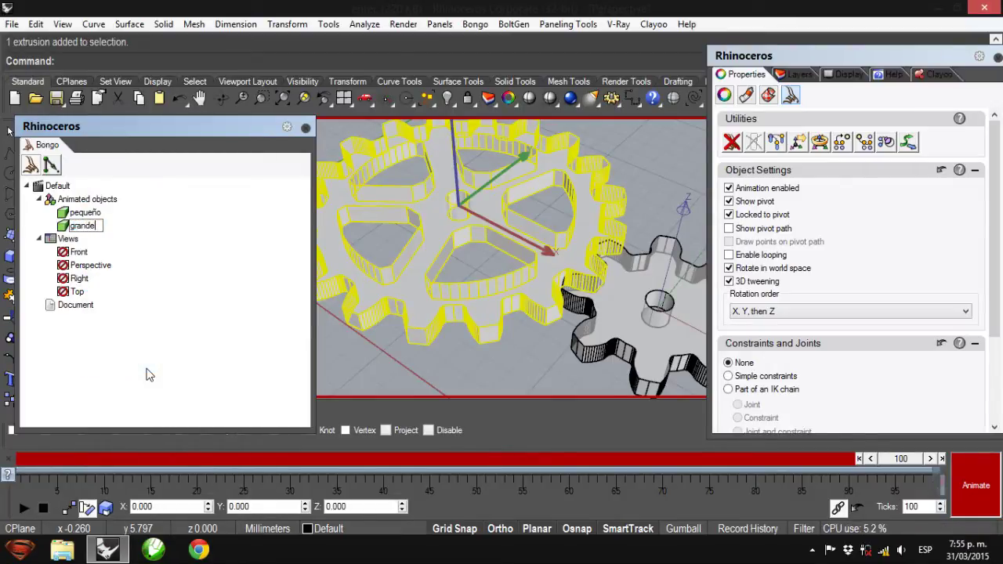
key(Return)
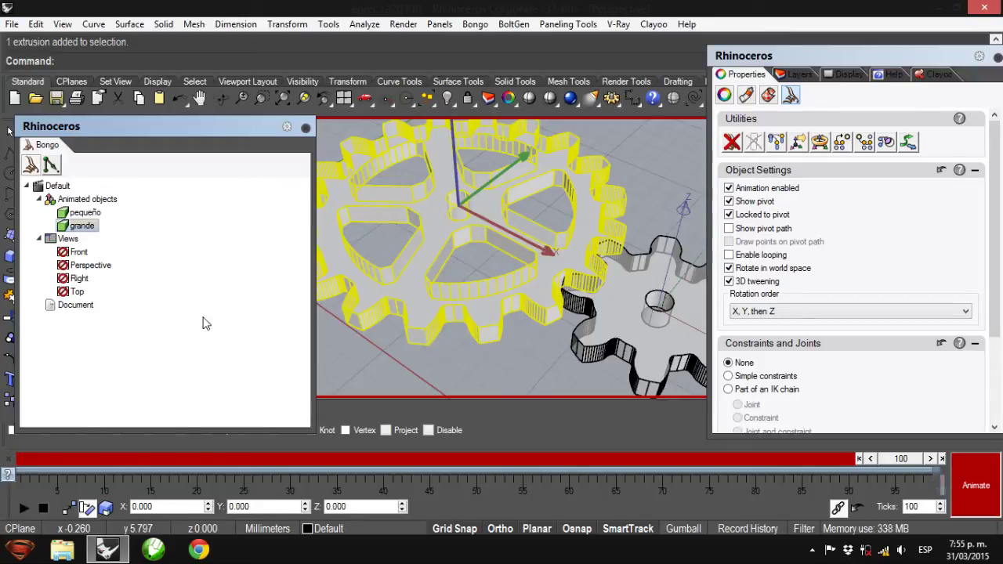
- Open Bongo's Keyframe Editor, place it clear of the large gear, and select grande in it
drag(179, 130, 219, 126)
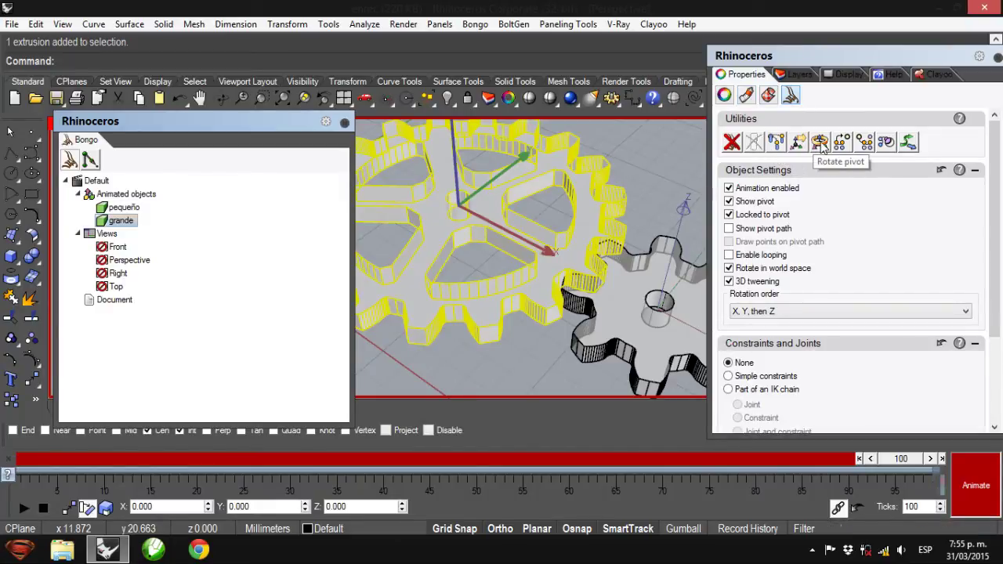
click(473, 25)
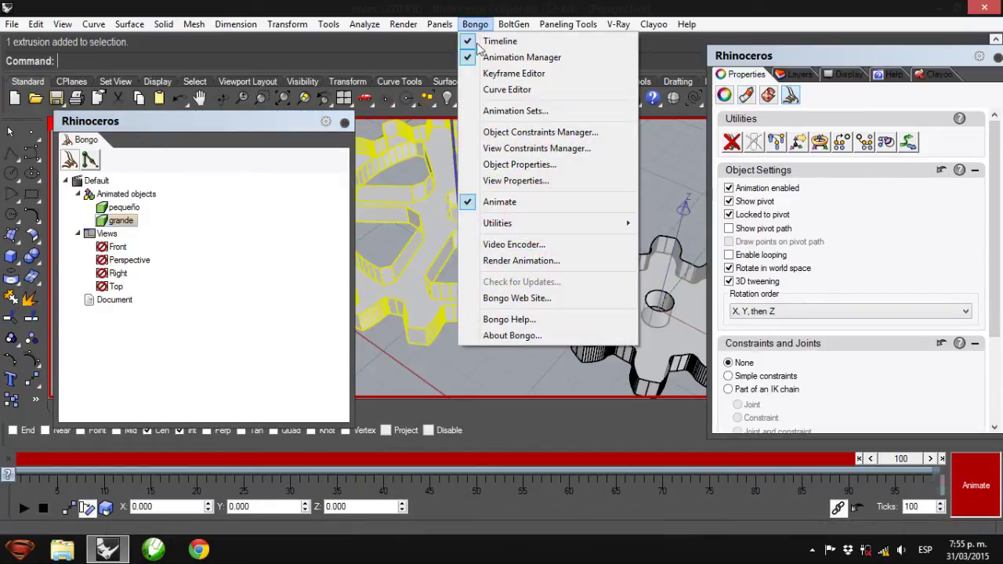
click(484, 73)
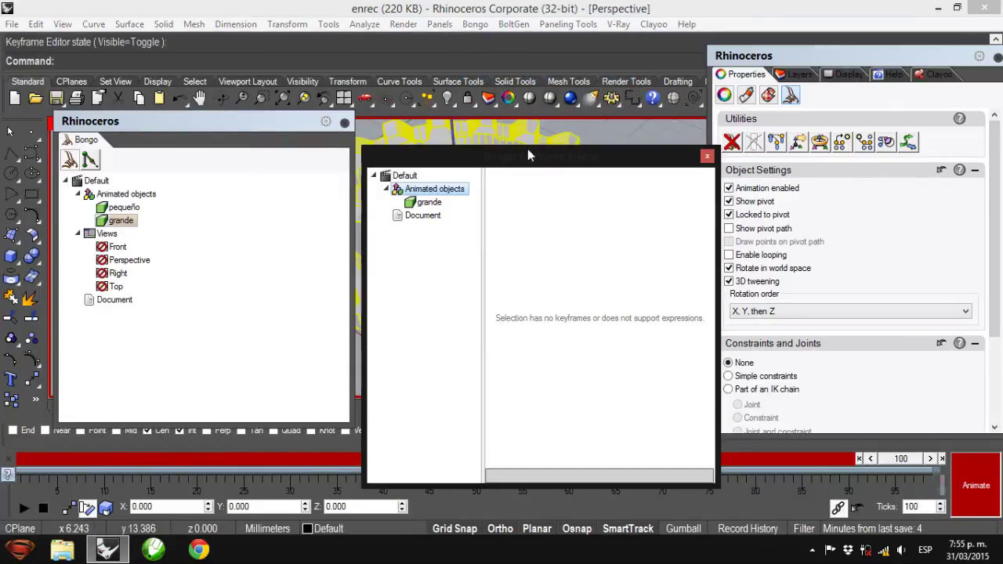
drag(527, 155, 752, 88)
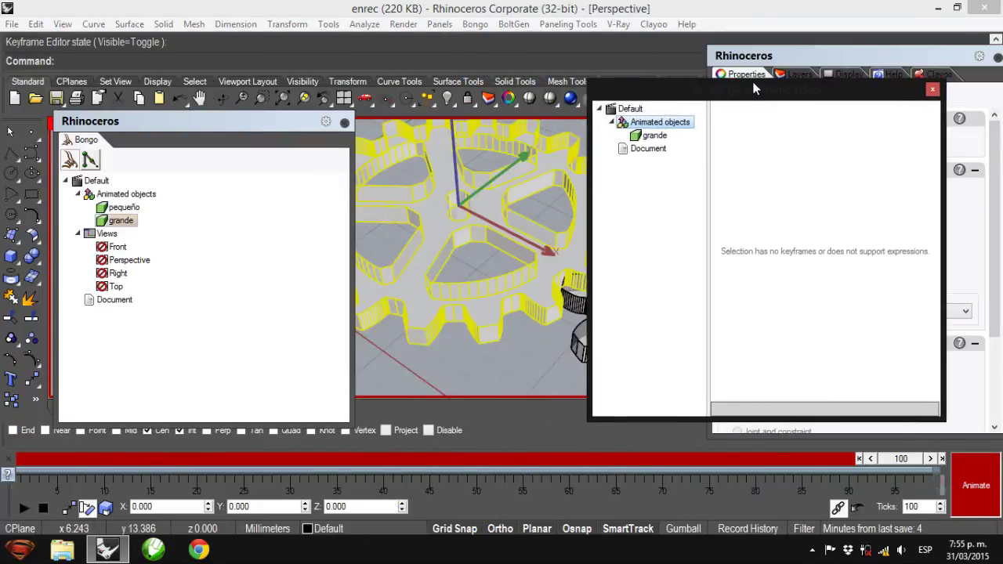
click(654, 136)
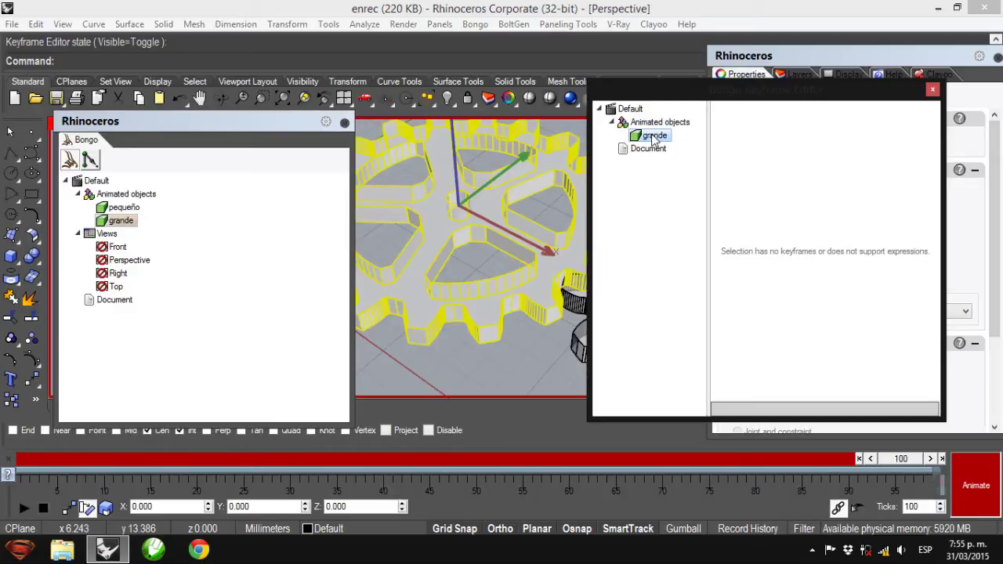
drag(662, 102, 677, 84)
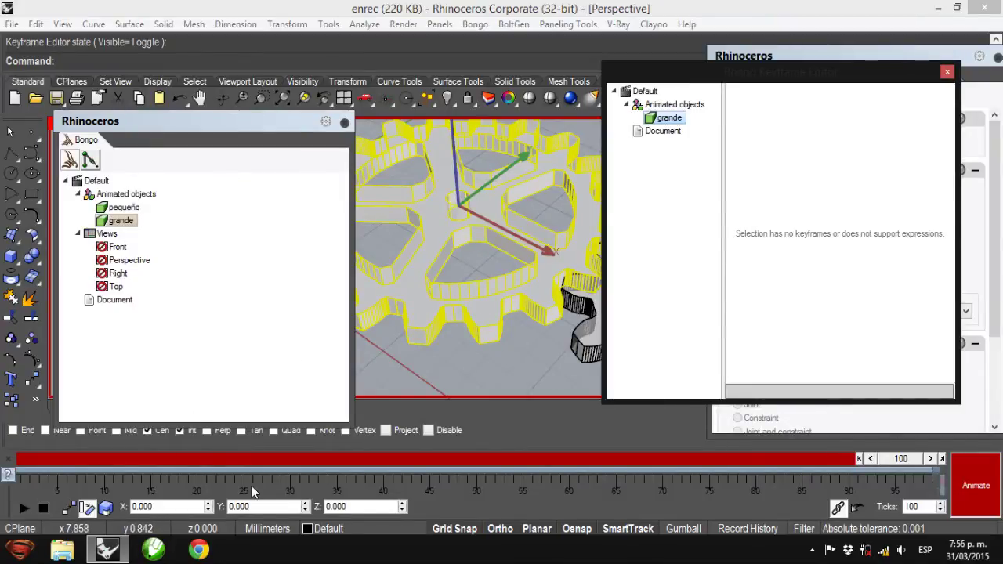
- Key the large gear's rotation at tick 100 with Y at 0 and Z at 360
click(264, 507)
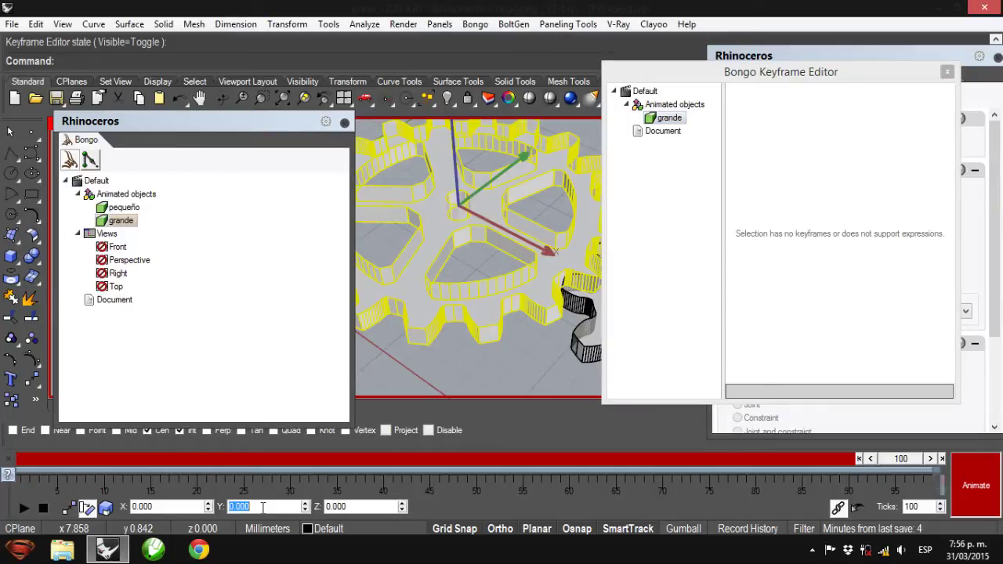
text(36)
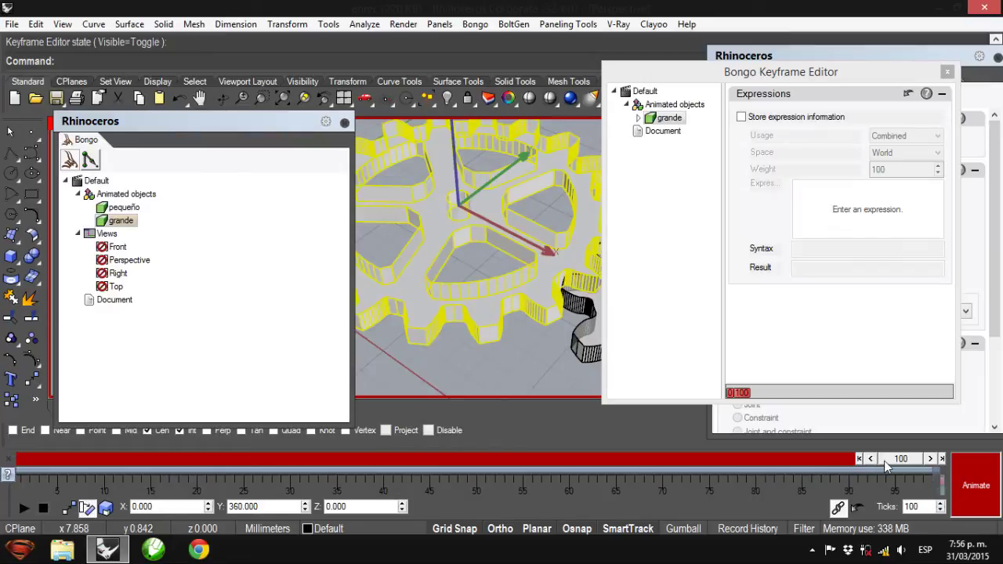
drag(884, 461, 932, 459)
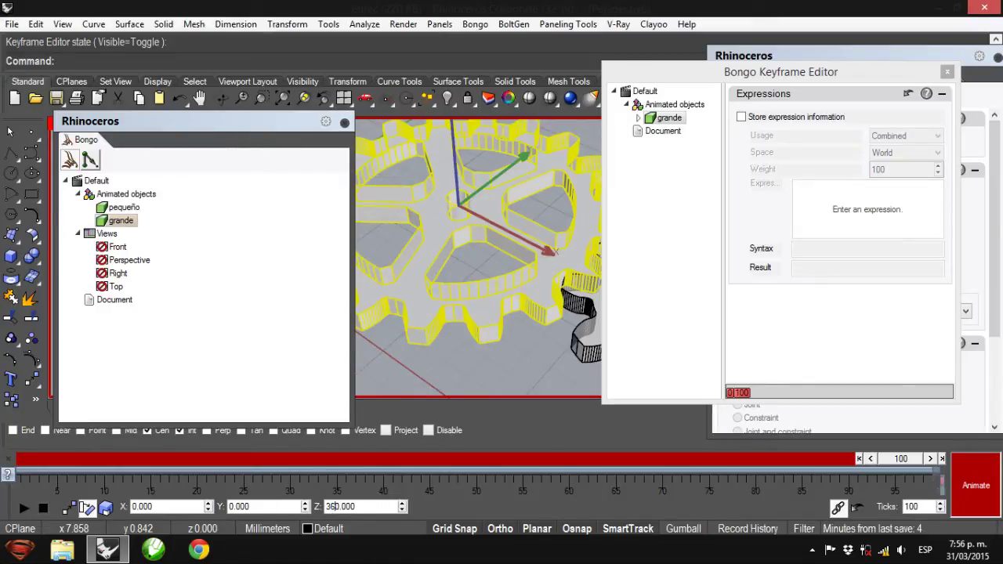
drag(904, 459, 898, 478)
- Set the small gear's Z rotation to -360 at tick 100, and preview both gears turning along the timeline
click(124, 207)
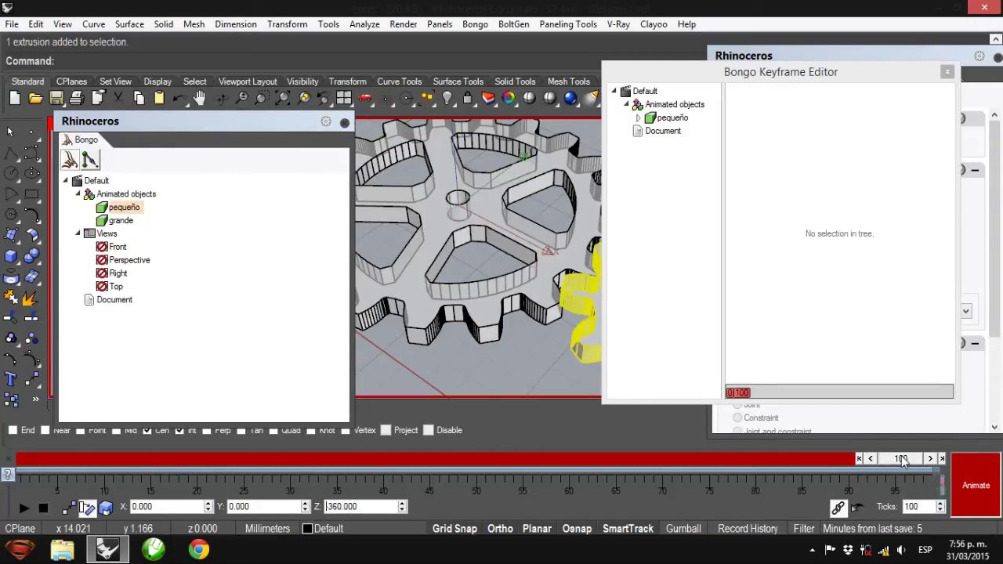
drag(903, 462, 684, 469)
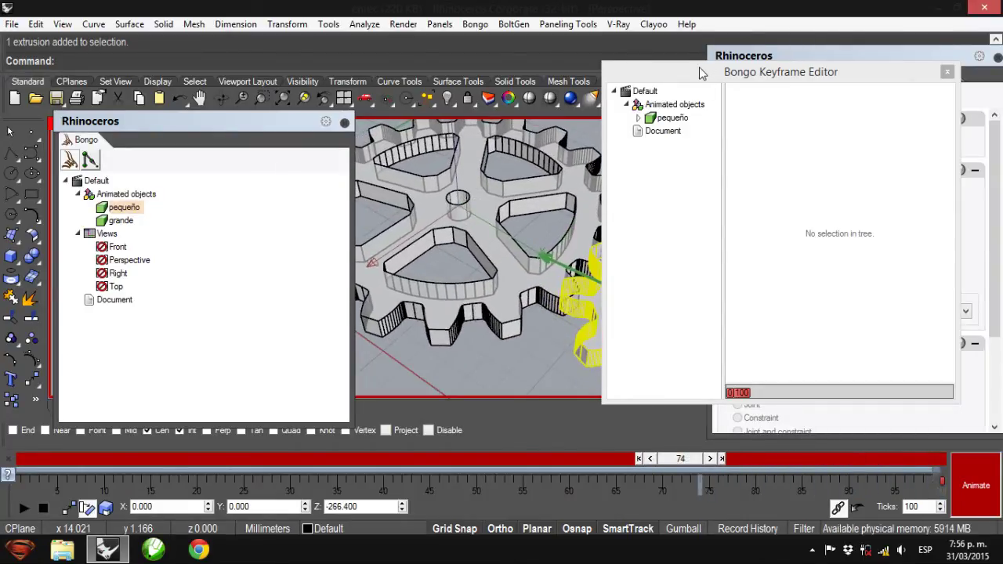
drag(701, 73, 782, 75)
drag(666, 458, 887, 464)
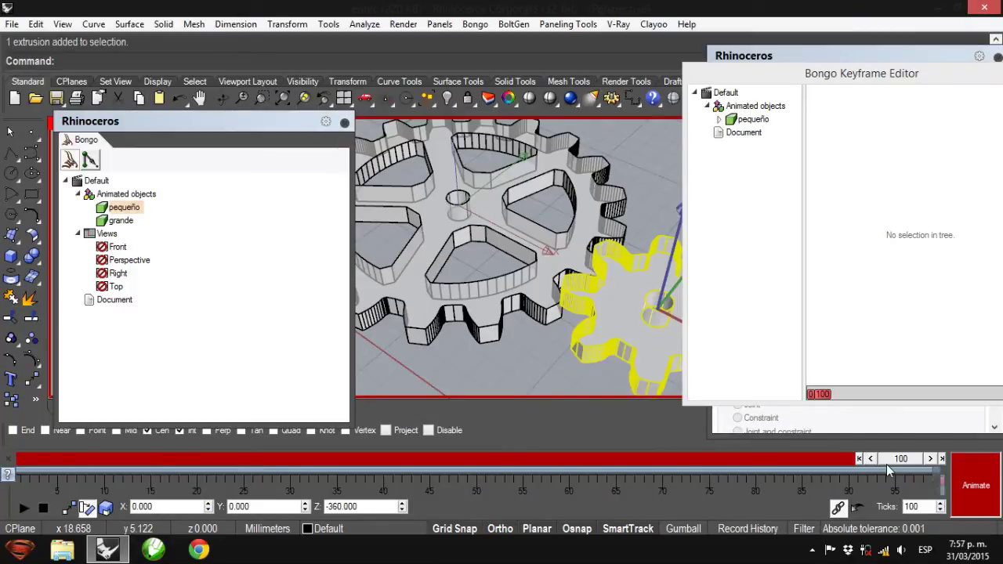
- Select the large gear and choose its Rotate Z track in the Keyframe Editor
click(481, 184)
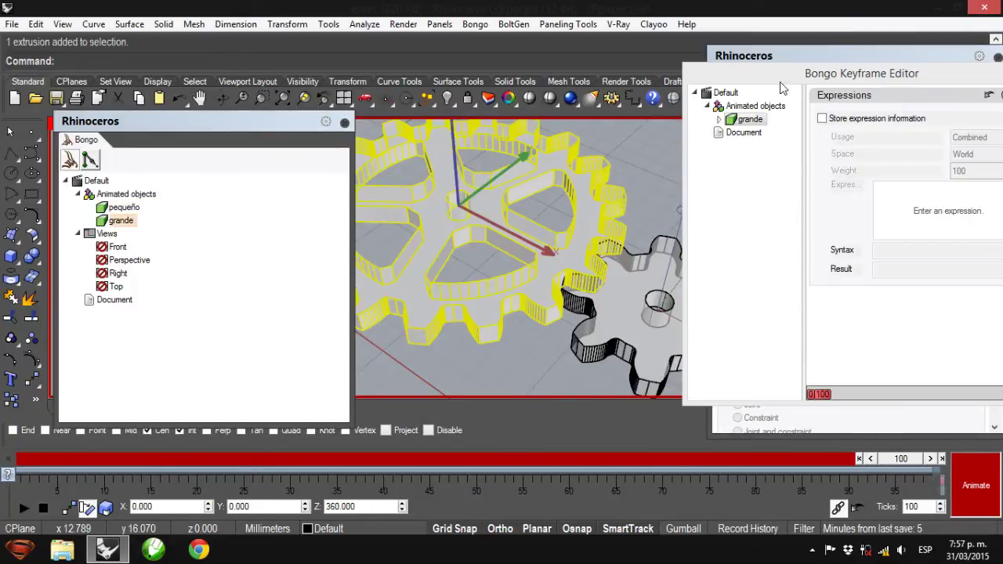
drag(781, 88, 693, 87)
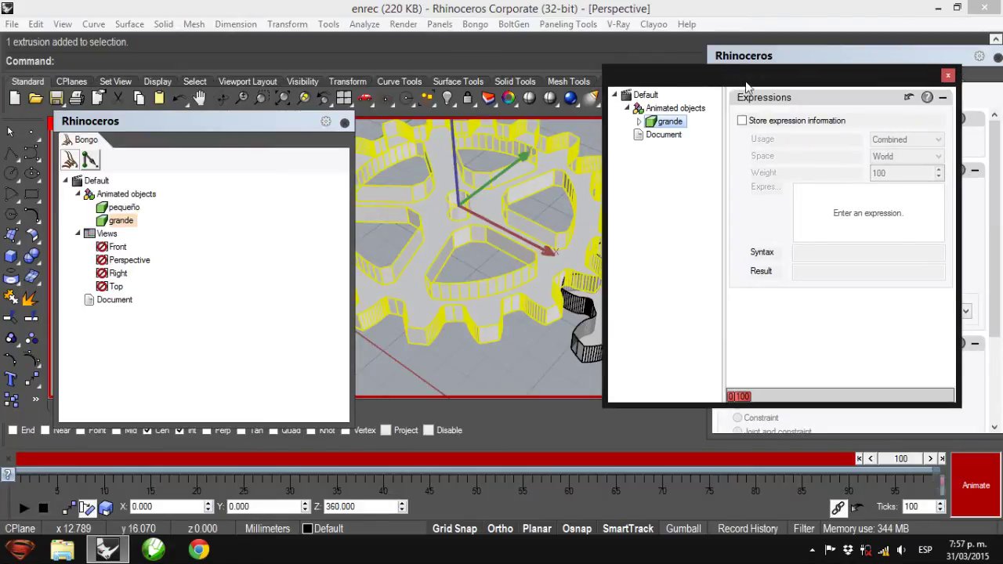
click(639, 122)
click(653, 135)
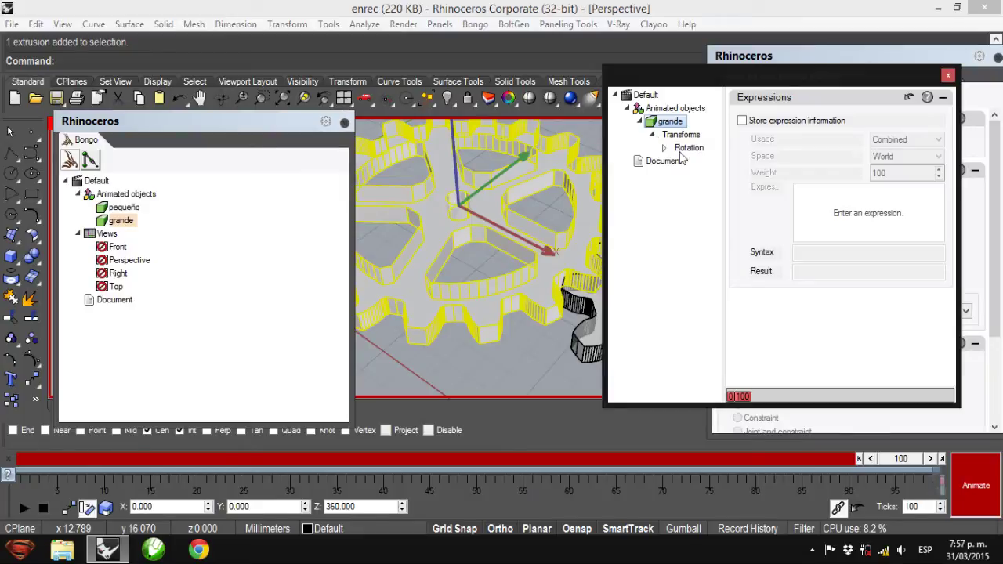
click(680, 151)
click(665, 149)
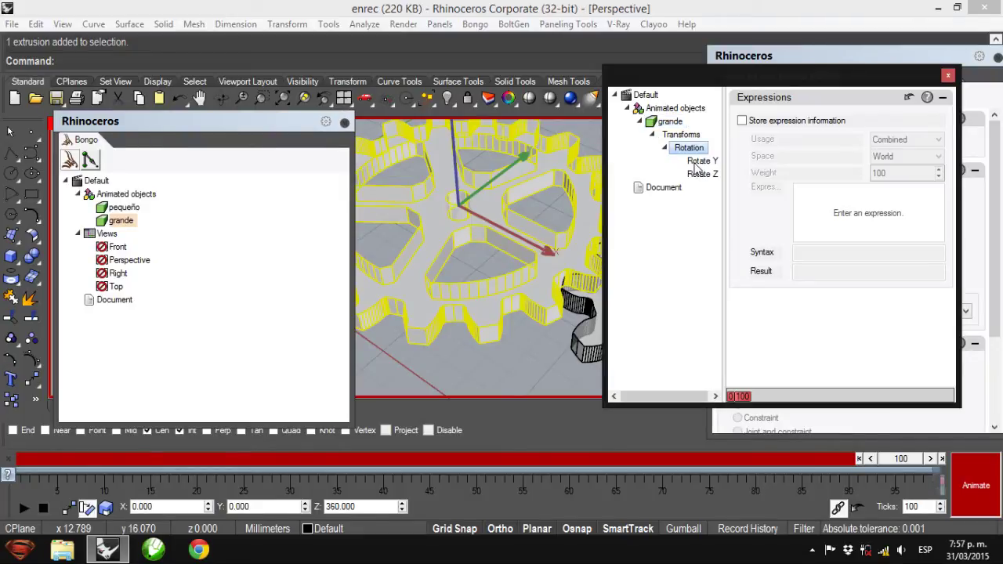
click(700, 174)
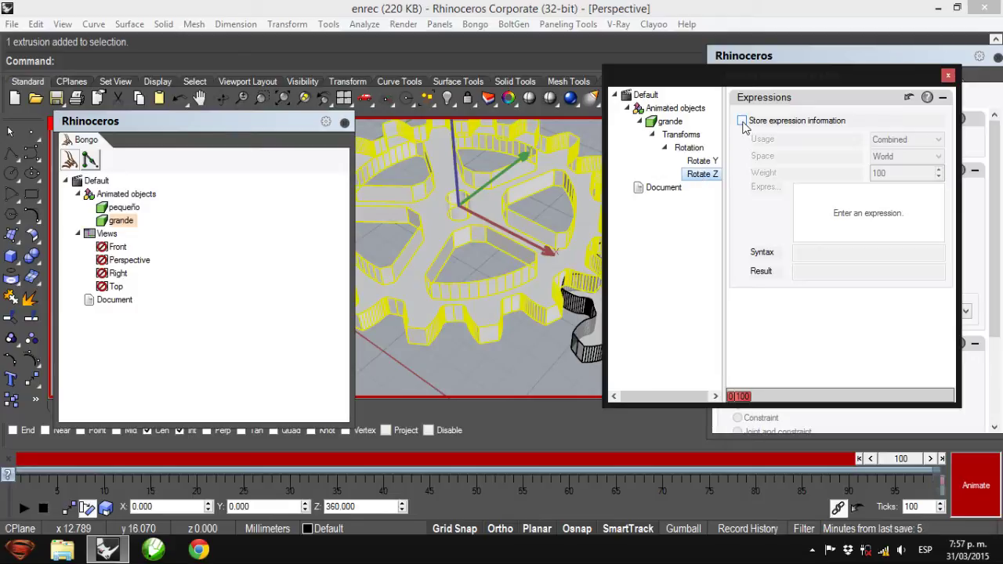
- Store the expression #pequeño.RotateZ#*8/18 on the large gear's Z rotation, and check the motion back to tick 1
click(742, 121)
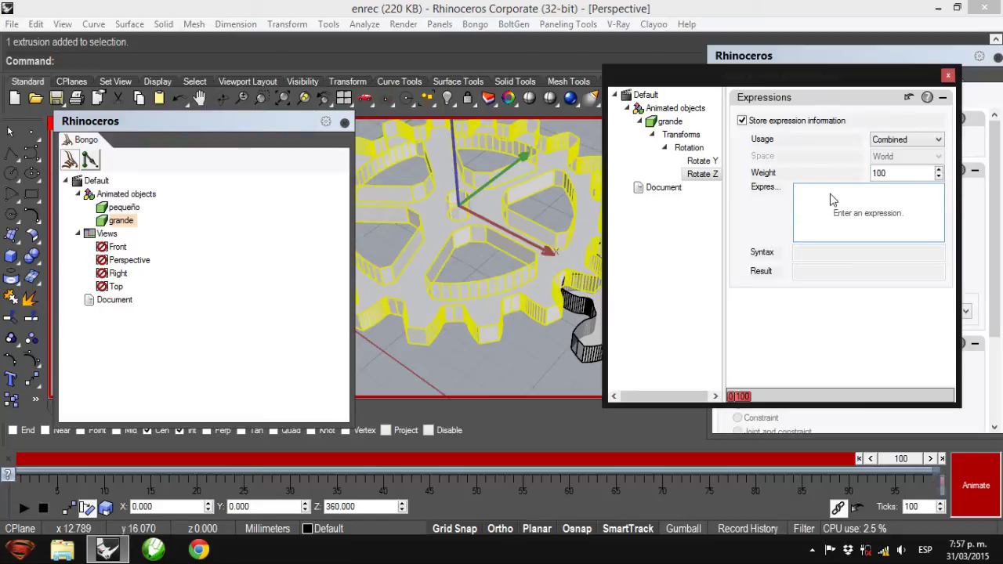
text(#)
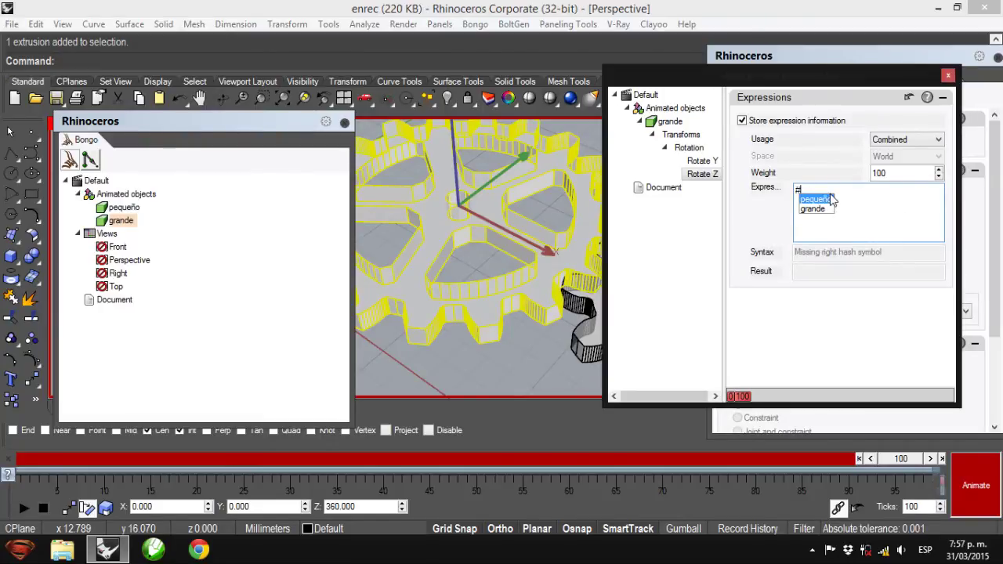
click(815, 199)
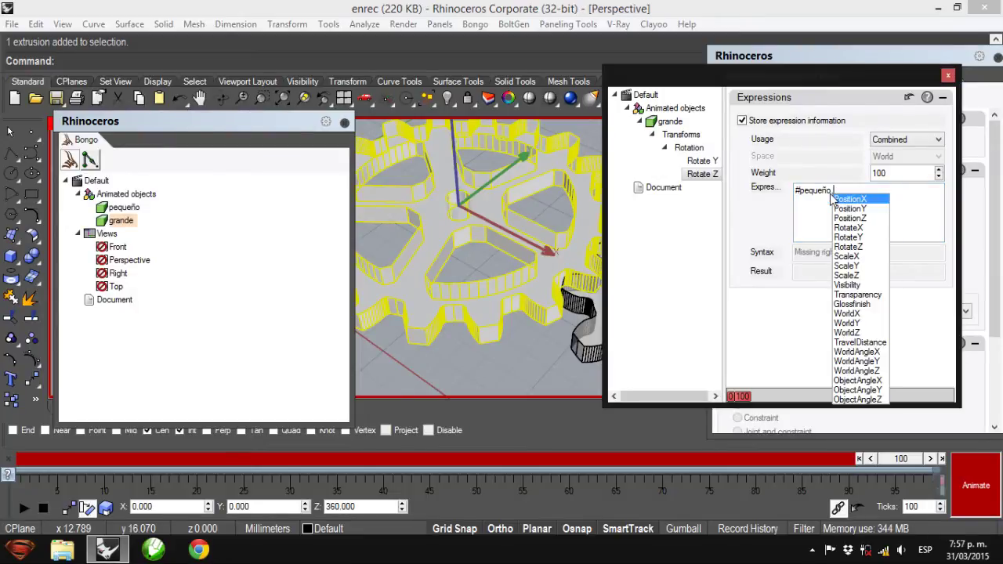
key(Down)
key(Down)
key(Down)
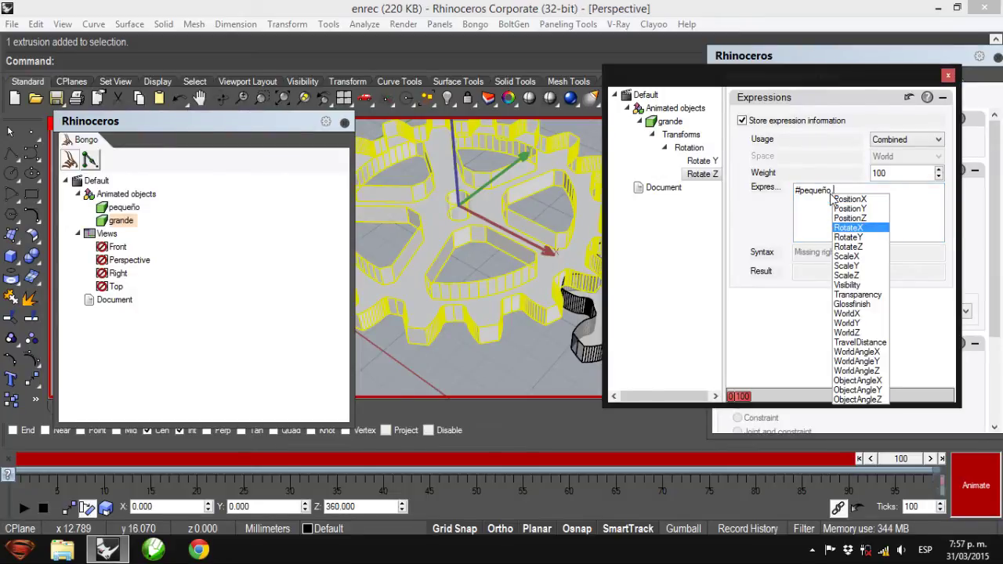
key(Down)
key(Down)
key(Return)
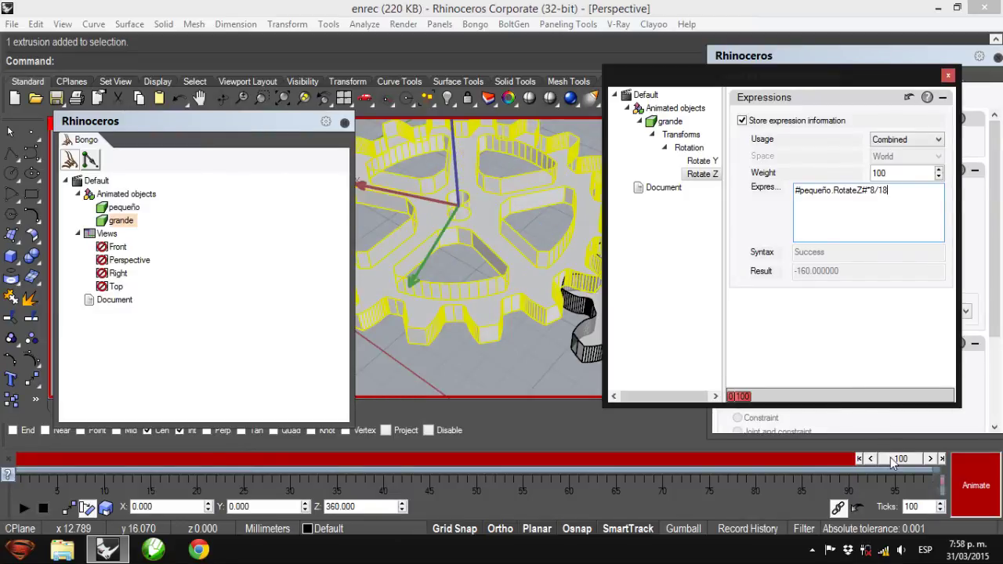
drag(893, 462, 37, 466)
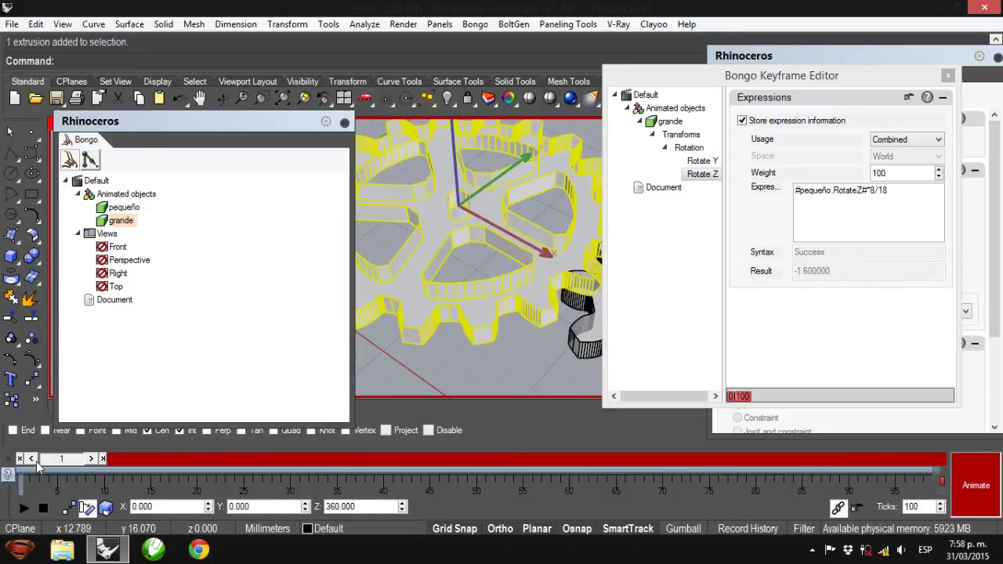
- Negate the large gear's expression to -#pequeño.RotateZ#*8/18, and check the motion up to tick 49
click(796, 193)
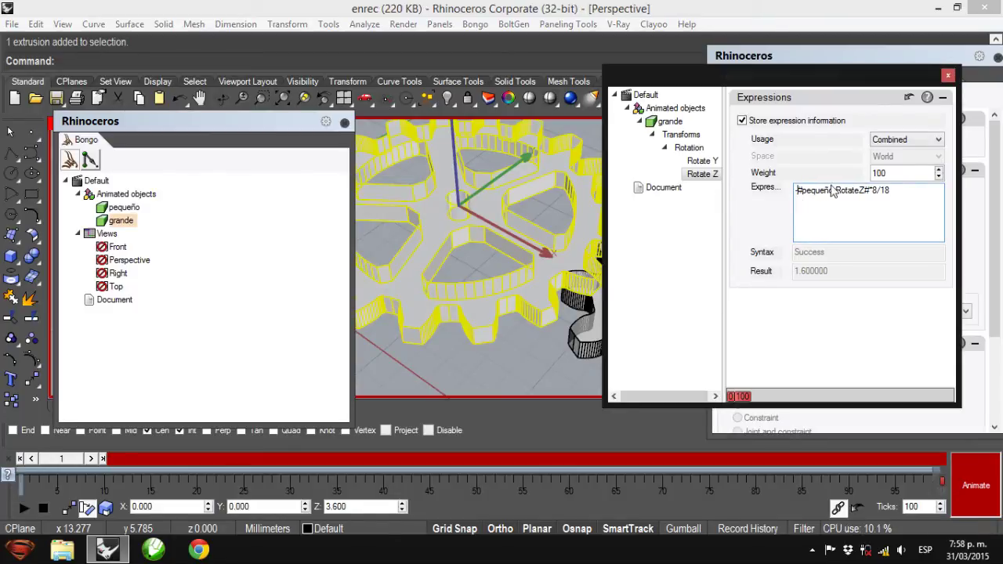
click(231, 364)
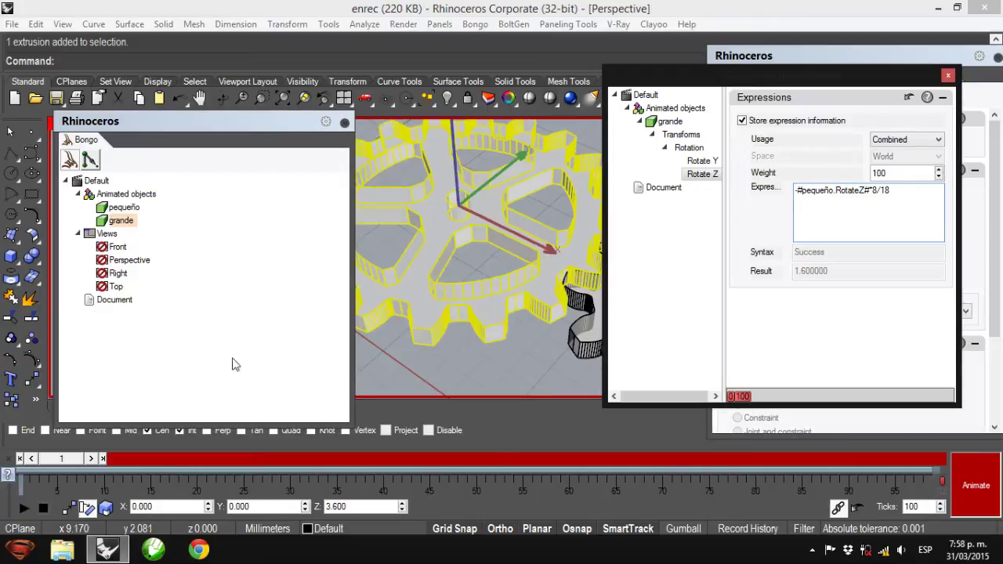
drag(60, 458, 464, 474)
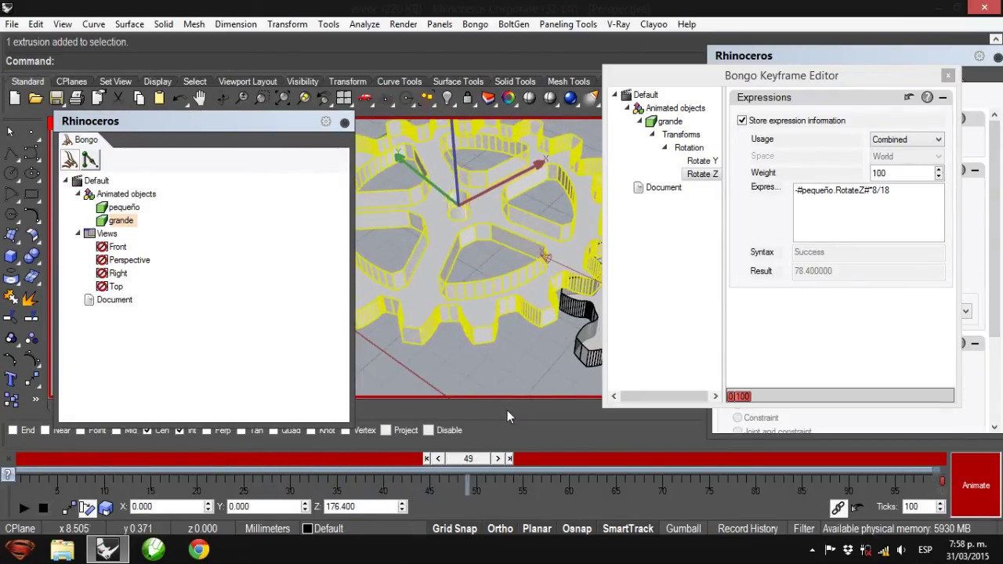
- Close the Keyframe Editor, the object properties and the Bongo manager to view the meshing gear teeth up close
click(948, 76)
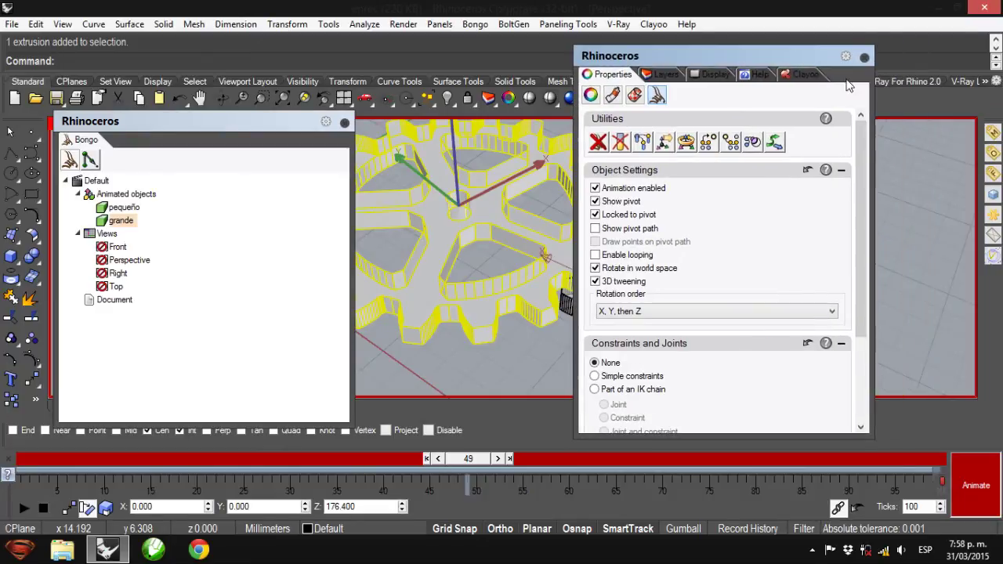
click(864, 57)
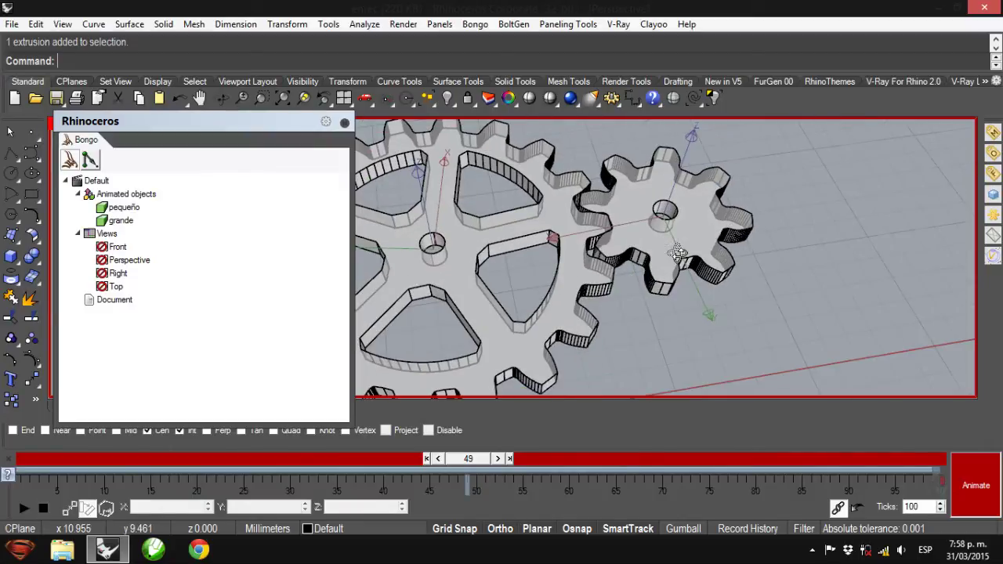
click(344, 124)
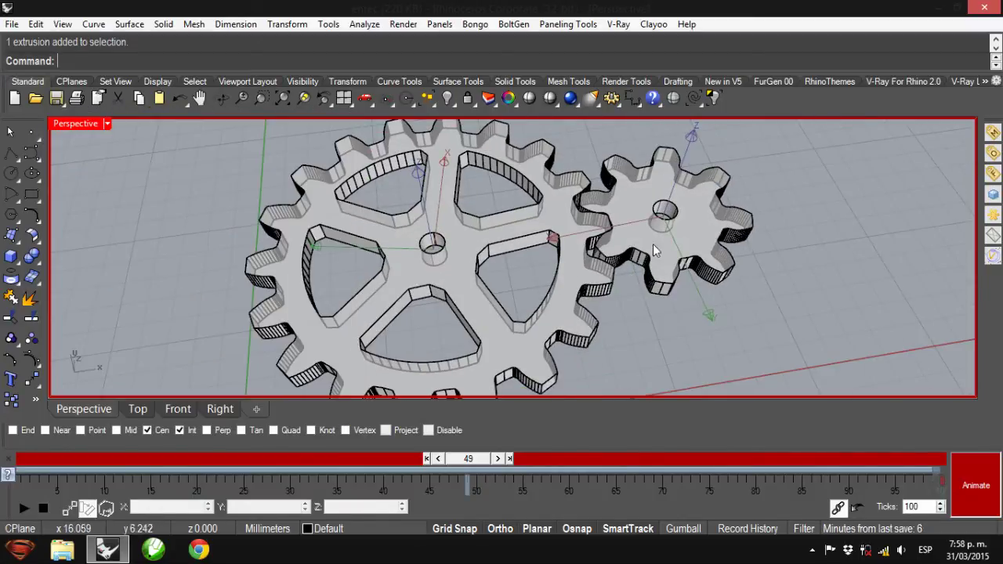
scroll(611, 261, up, 5)
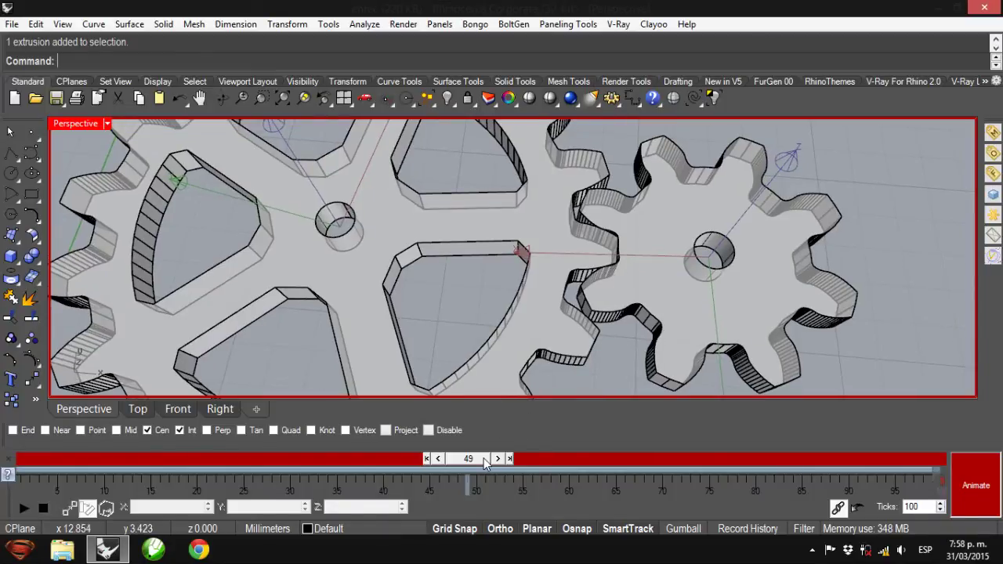
- Play the gear animation from the start, stop it to return to tick 0, and minimize the Rhino window
drag(485, 462, 68, 485)
click(25, 508)
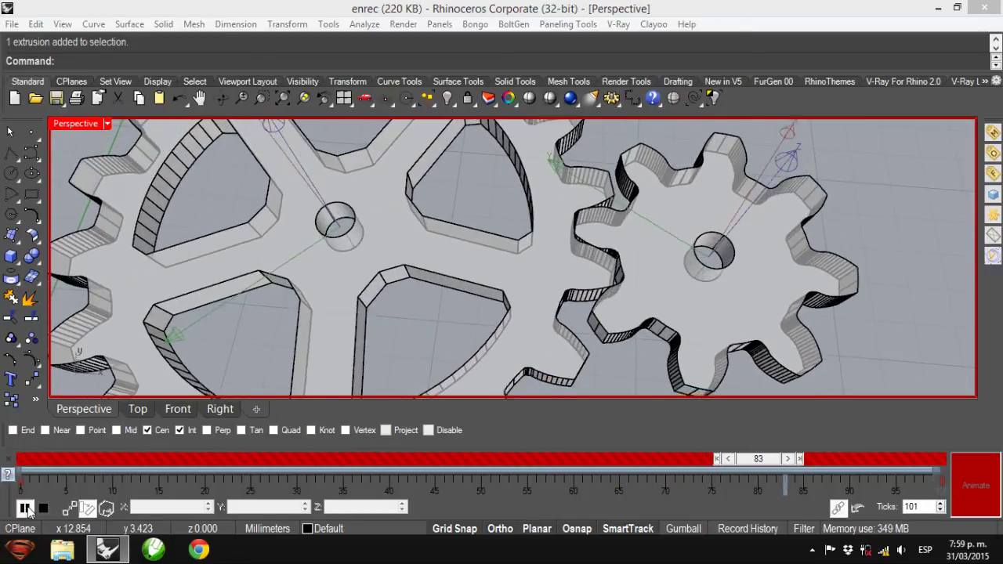
click(26, 508)
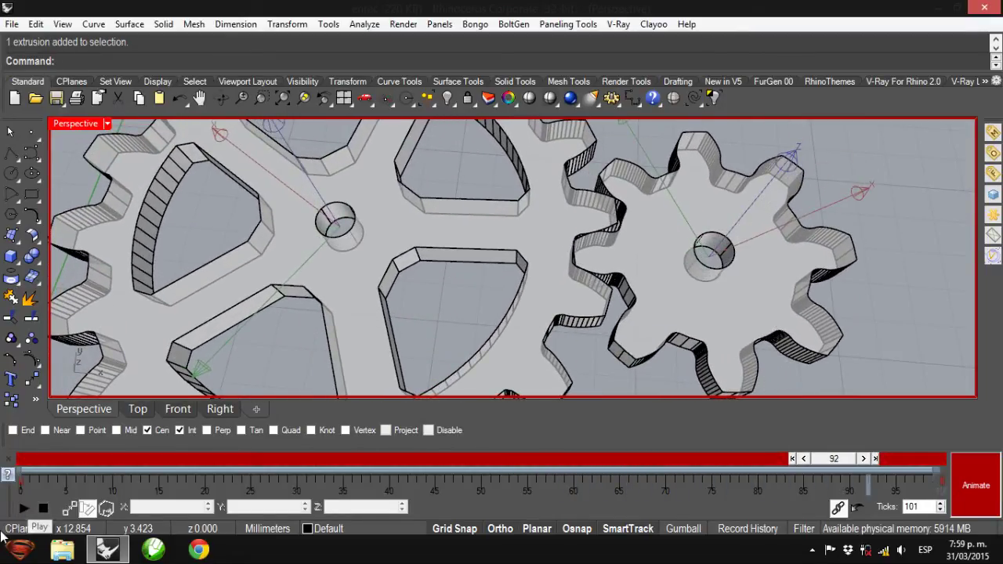
click(44, 509)
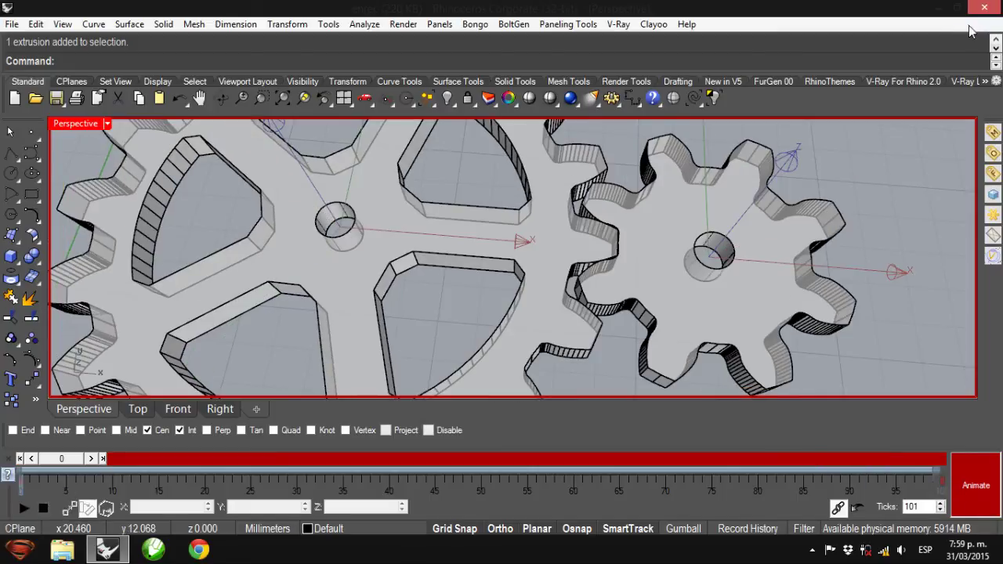
click(940, 7)
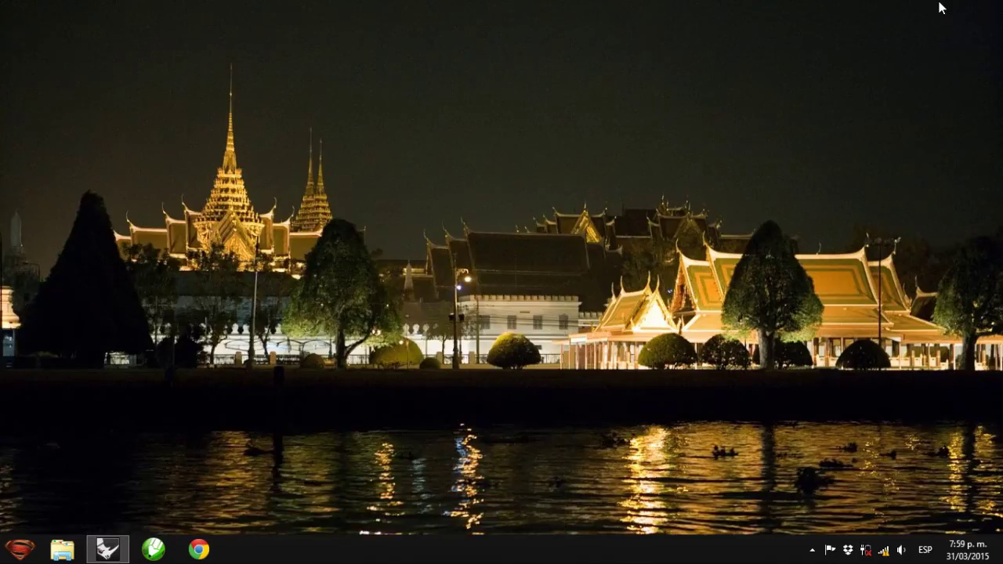